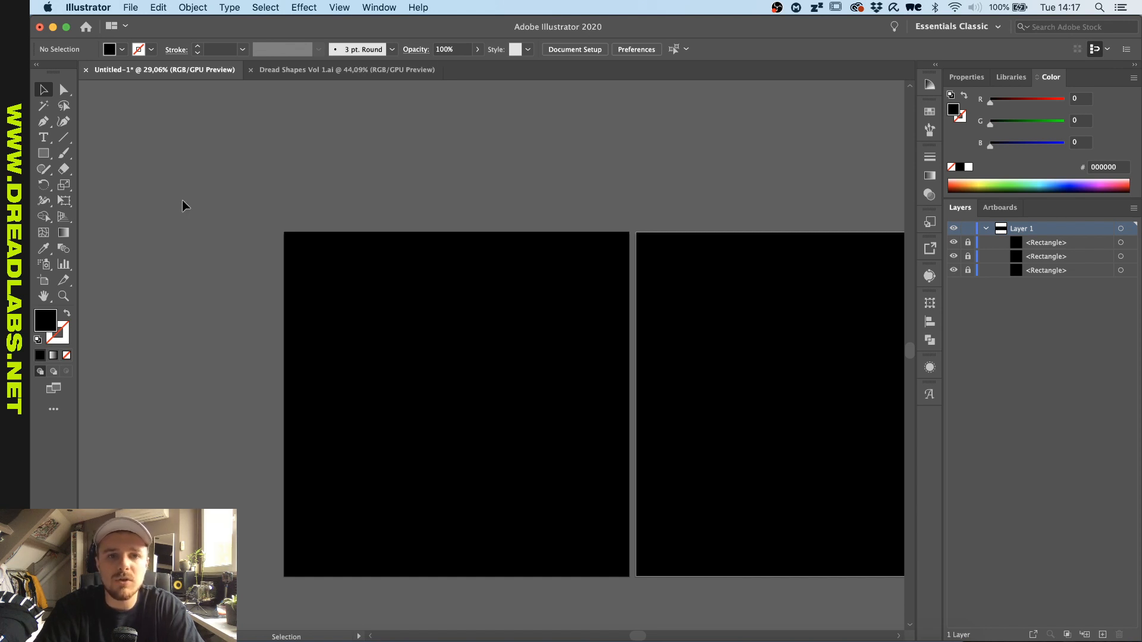
- Copy the eight-armed star shape DSV-20 from the Dread Shapes Vol 1.ai document and paste it into the Untitled-1 document
{"action": "left_click", "coordinate": [309, 71]}
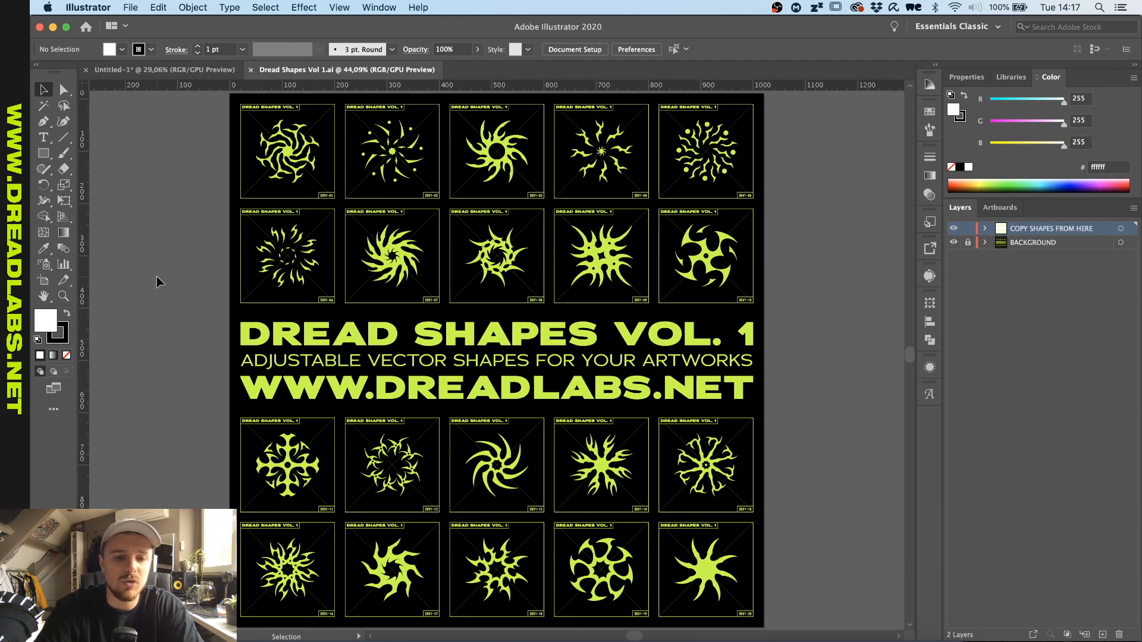
{"action": "left_click", "coordinate": [709, 570]}
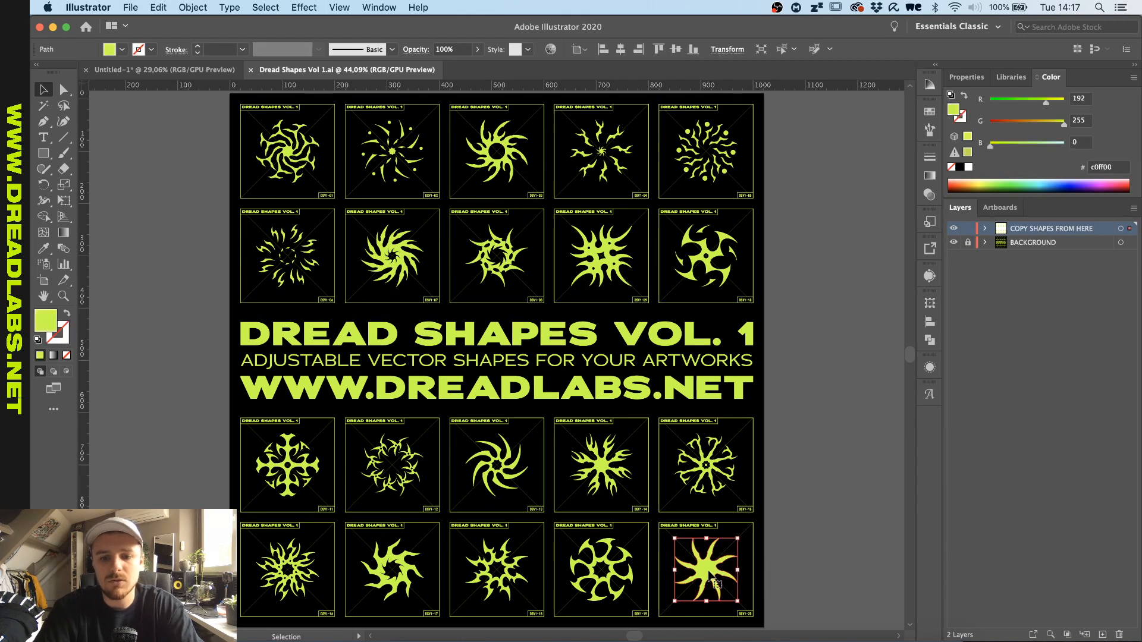
{"action": "left_click", "coordinate": [200, 67]}
{"action": "key", "text": "cmd+v"}
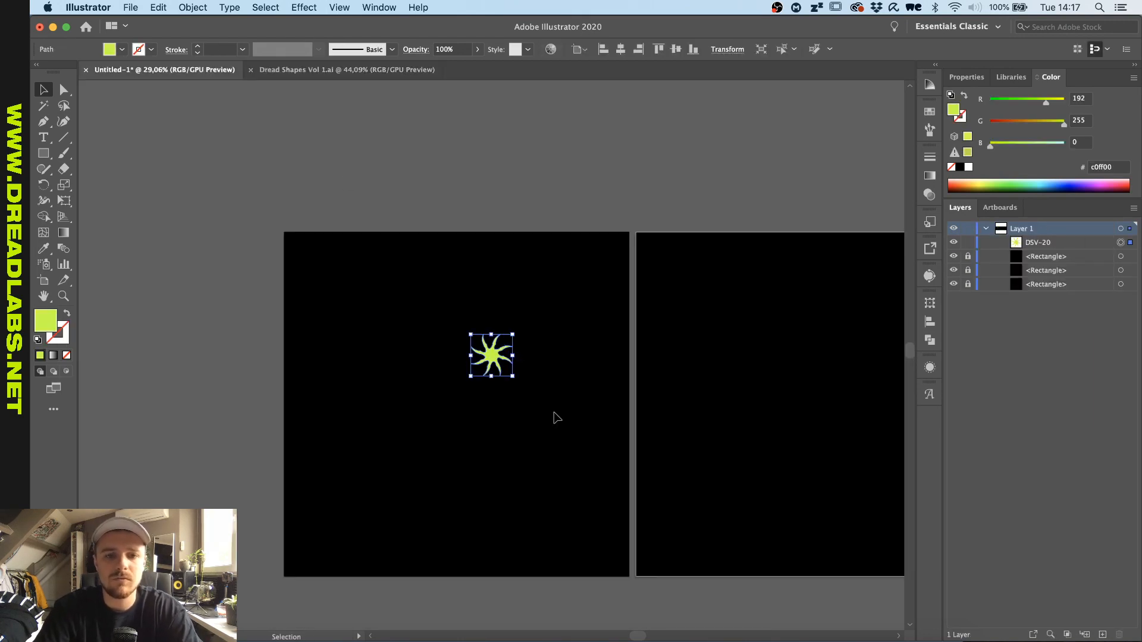
- Center the pasted star horizontally and vertically on the first artboard and enlarge it to nearly fill the black square
{"action": "left_click", "coordinate": [621, 49]}
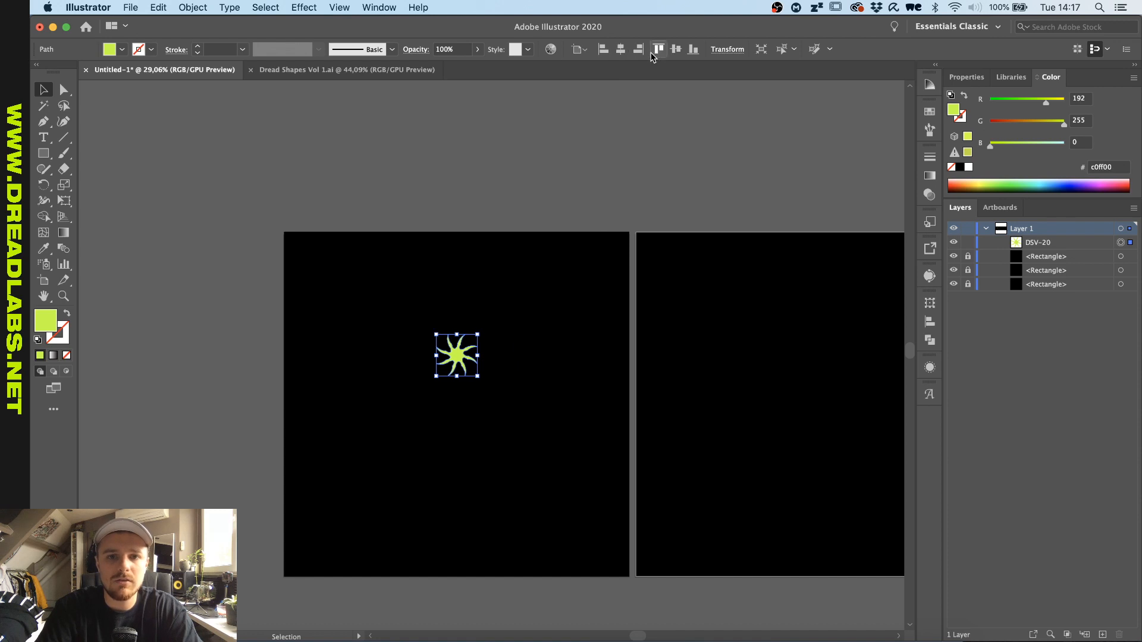
{"action": "left_click", "coordinate": [676, 51]}
{"action": "left_click_drag", "start_coordinate": [478, 383], "coordinate": [605, 265]}
{"action": "left_click", "coordinate": [535, 183]}
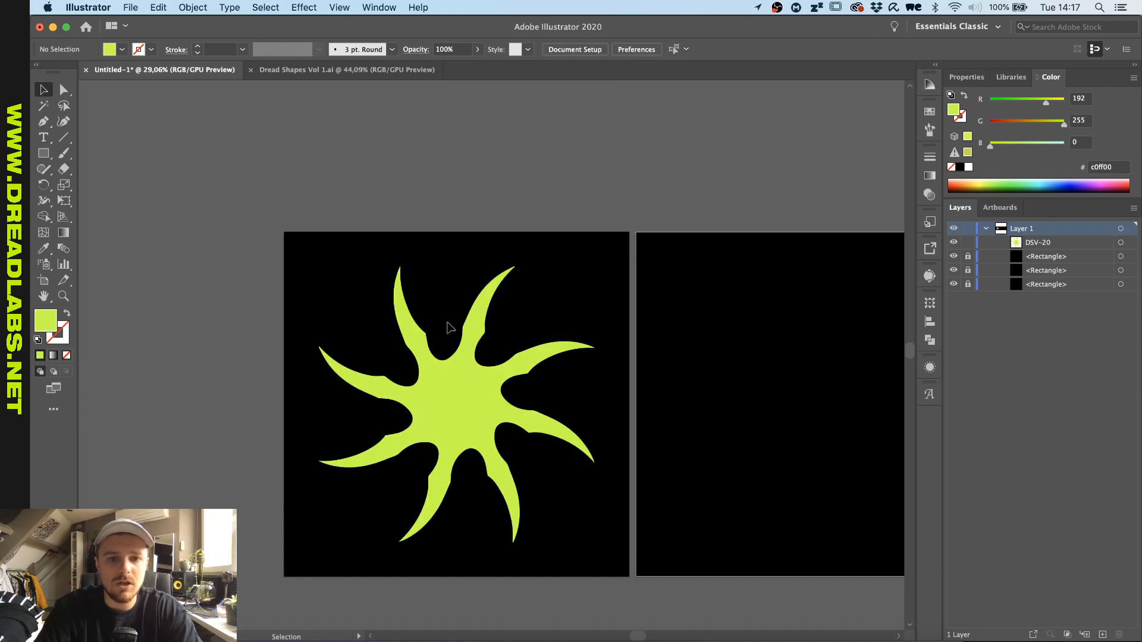
- Start a Roughen effect on the star shape using an absolute size of 1 px
{"action": "scroll", "coordinate": [437, 381], "scroll_direction": "up", "scroll_amount": 3}
{"action": "left_click", "coordinate": [438, 381]}
{"action": "scroll", "coordinate": [438, 381], "scroll_direction": "up", "scroll_amount": 3}
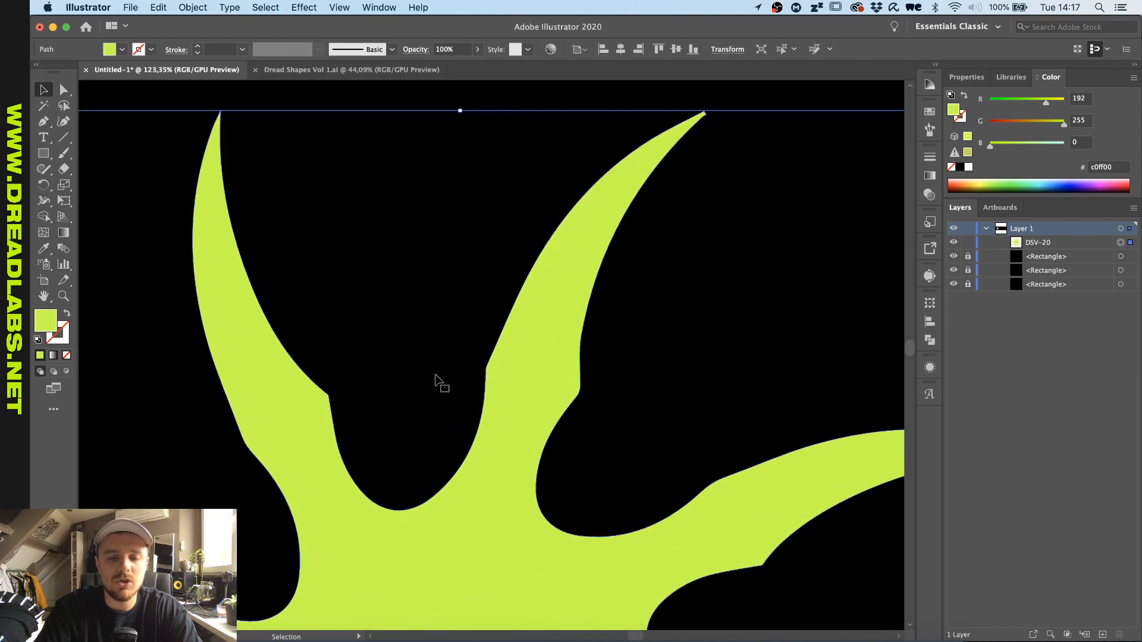
{"action": "scroll", "coordinate": [437, 380], "scroll_direction": "up", "scroll_amount": 1}
{"action": "scroll", "coordinate": [436, 376], "scroll_direction": "down", "scroll_amount": 1}
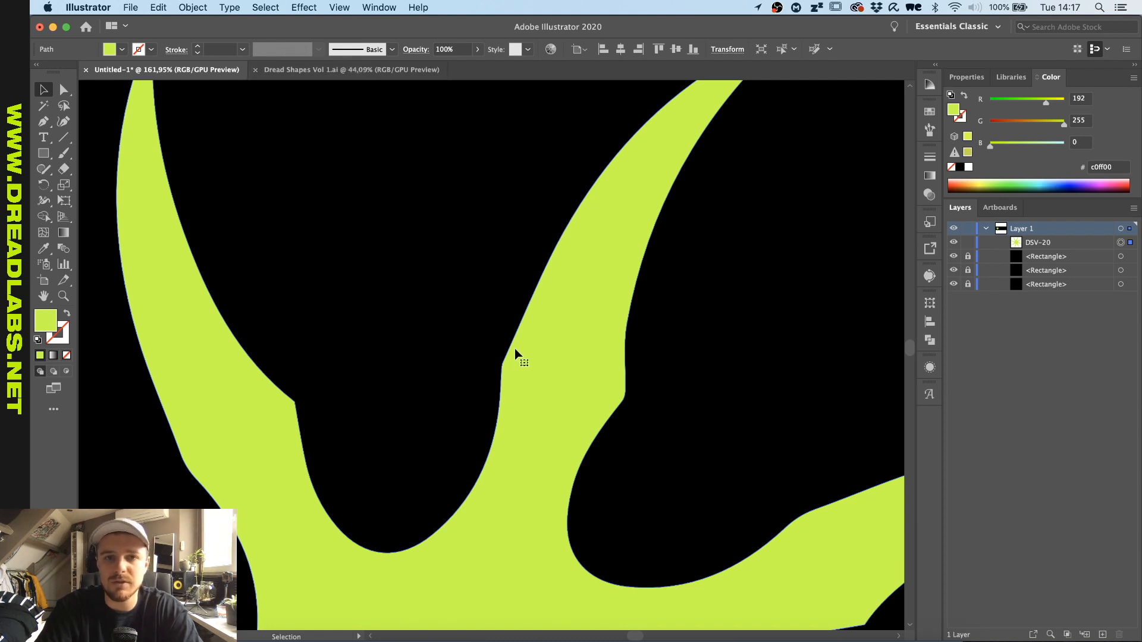
{"action": "left_click", "coordinate": [309, 8]}
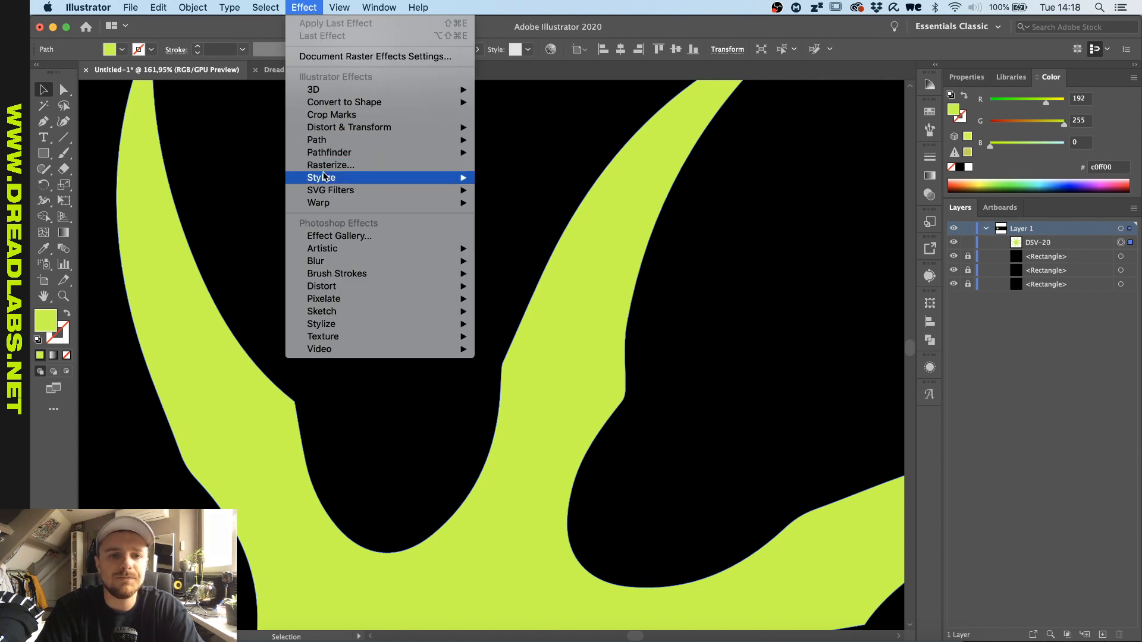
{"action": "mouse_move", "coordinate": [354, 127]}
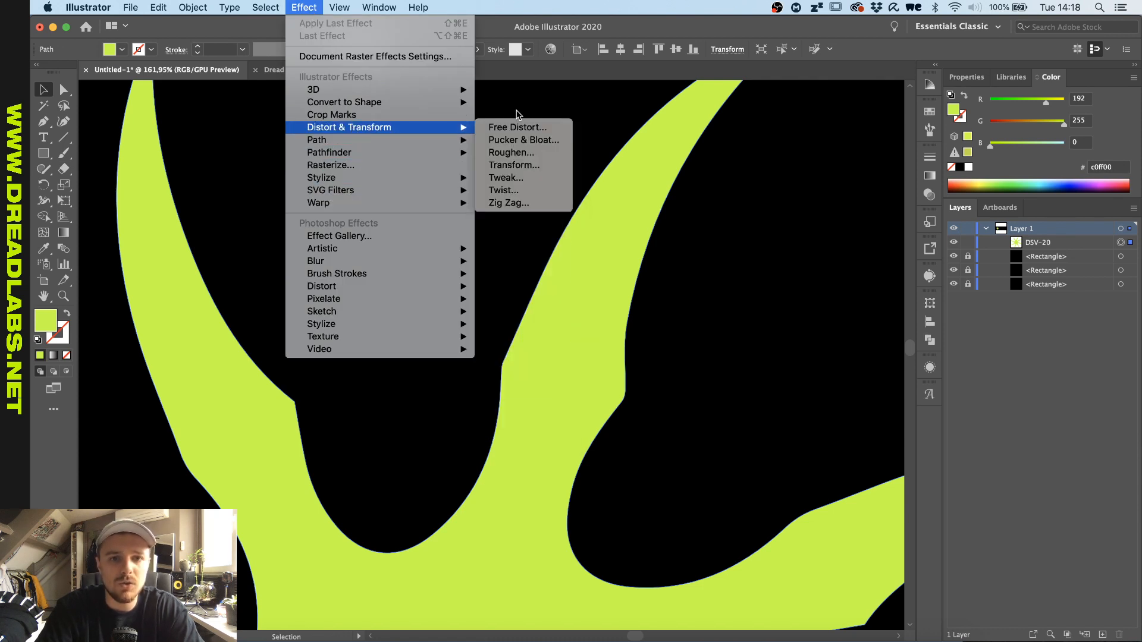
{"action": "left_click", "coordinate": [519, 154]}
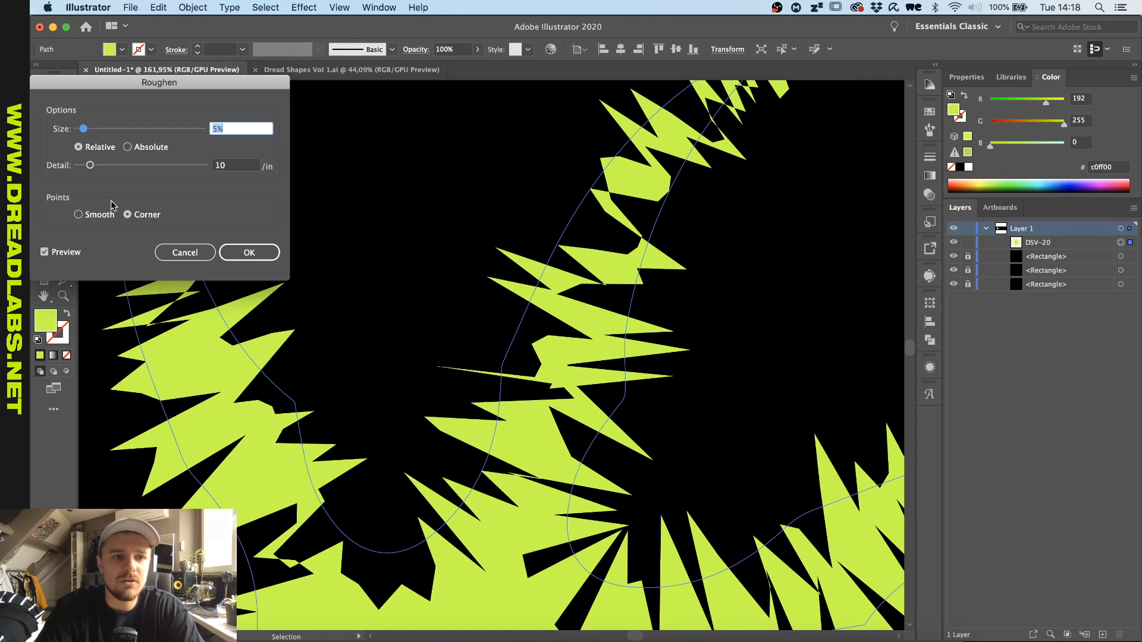
{"action": "left_click", "coordinate": [128, 148]}
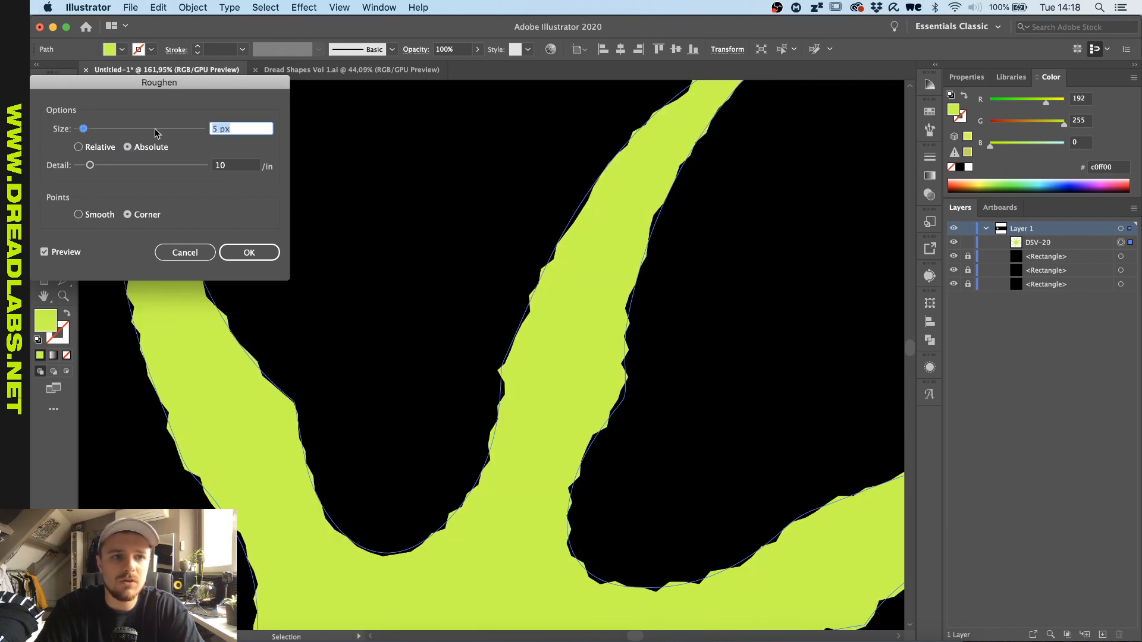
{"action": "key", "text": "Down"}
{"action": "key", "text": "Down"}
{"action": "key", "text": "Down"}
{"action": "key", "text": "Down"}
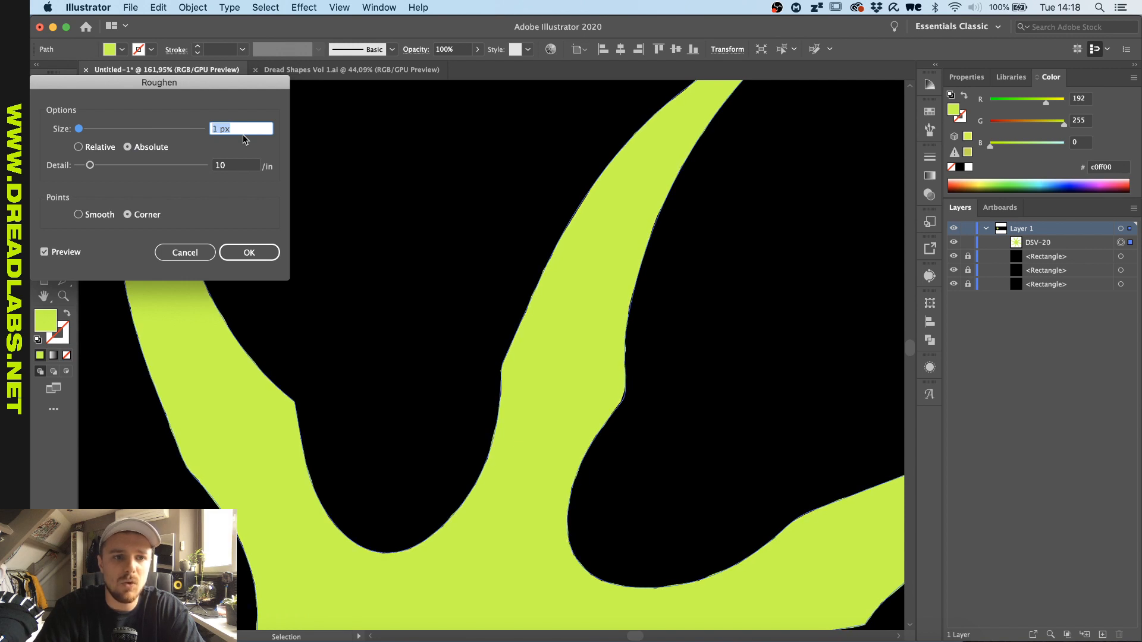
- Set the Roughen detail to 40 per inch and apply the effect to the star
{"action": "left_click", "coordinate": [244, 165]}
{"action": "key", "text": "Up"}
{"action": "key", "text": "Up"}
{"action": "key", "text": "Up"}
{"action": "key", "text": "Up"}
{"action": "key", "text": "Up"}
{"action": "key", "text": "Up"}
{"action": "key", "text": "Up"}
{"action": "key", "text": "Up"}
{"action": "key", "text": "Up"}
{"action": "key", "text": "Up"}
{"action": "key", "text": "shift+Up"}
{"action": "key", "text": "shift+Up"}
{"action": "key", "text": "shift+Up"}
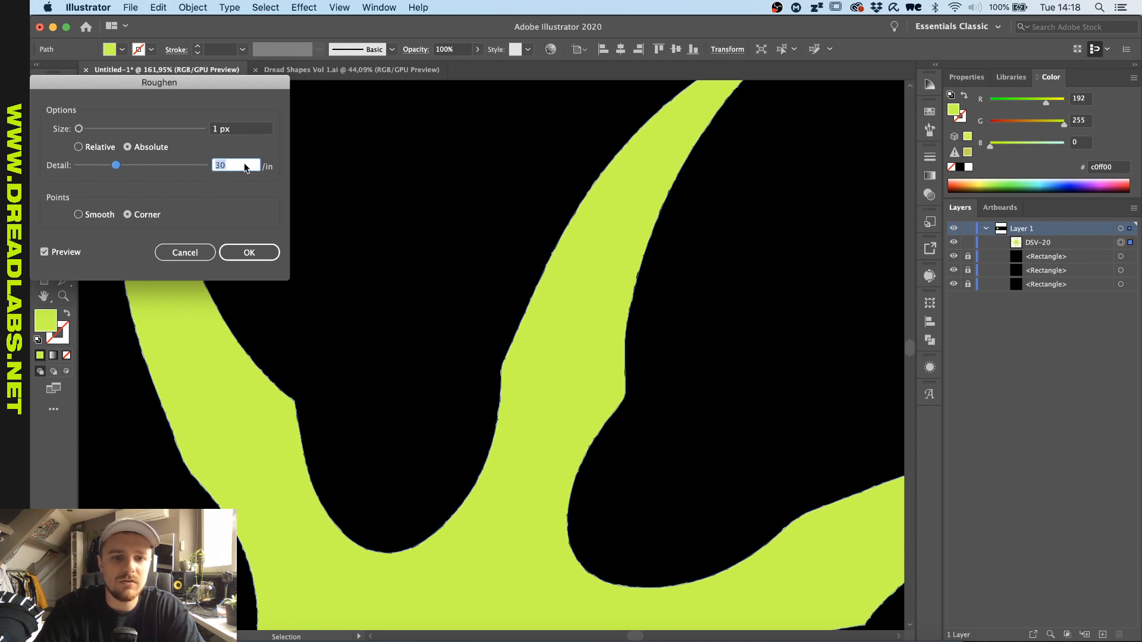
{"action": "key", "text": "shift+Down"}
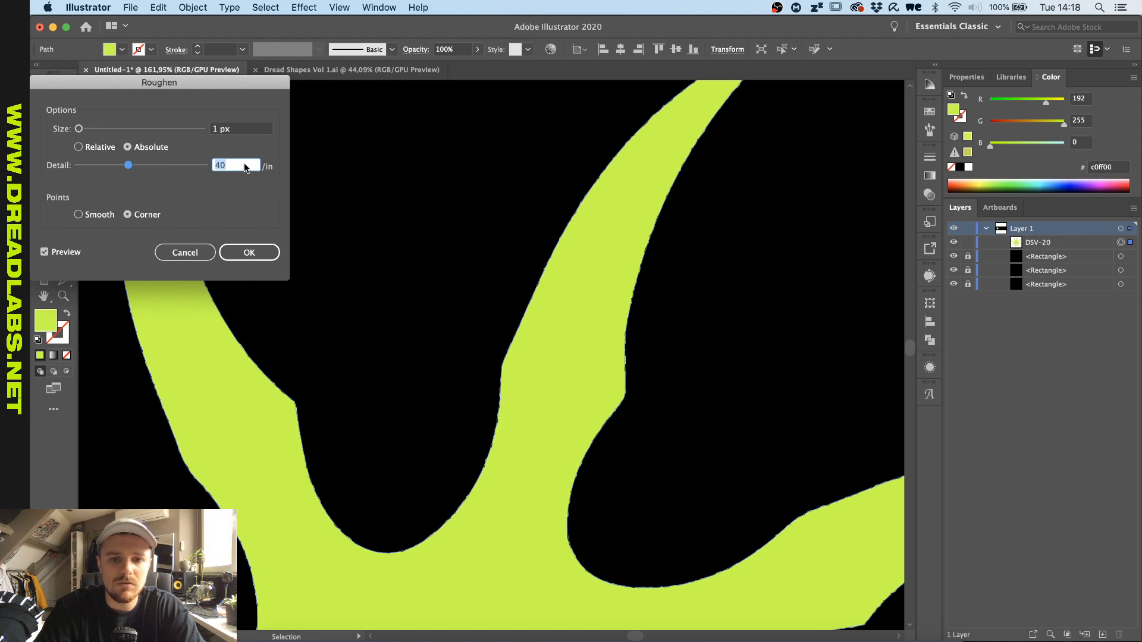
{"action": "left_click", "coordinate": [260, 254]}
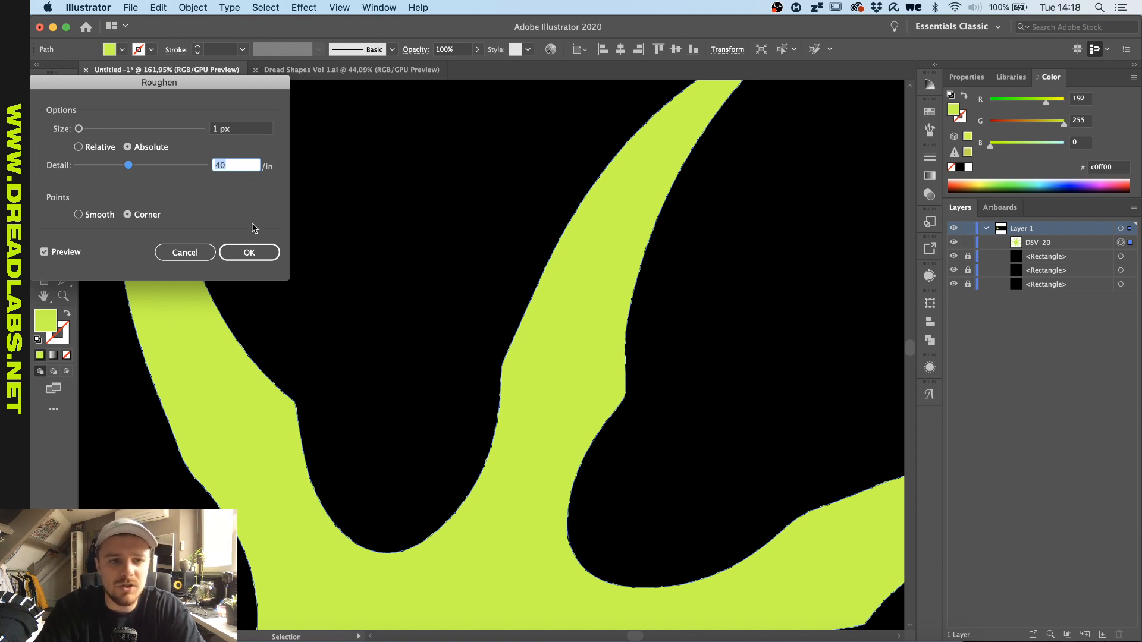
{"action": "left_click", "coordinate": [257, 248]}
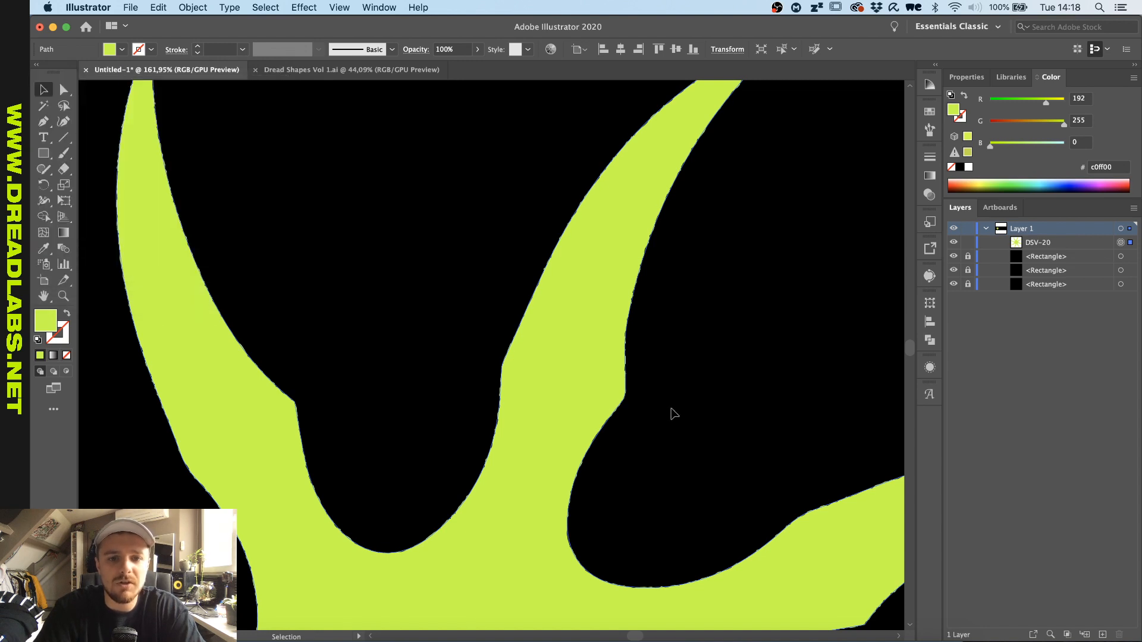
- Examine the star's roughened edges up close along its arms and tips
{"action": "left_click", "coordinate": [433, 293]}
{"action": "scroll", "coordinate": [530, 311], "scroll_direction": "up", "scroll_amount": 5}
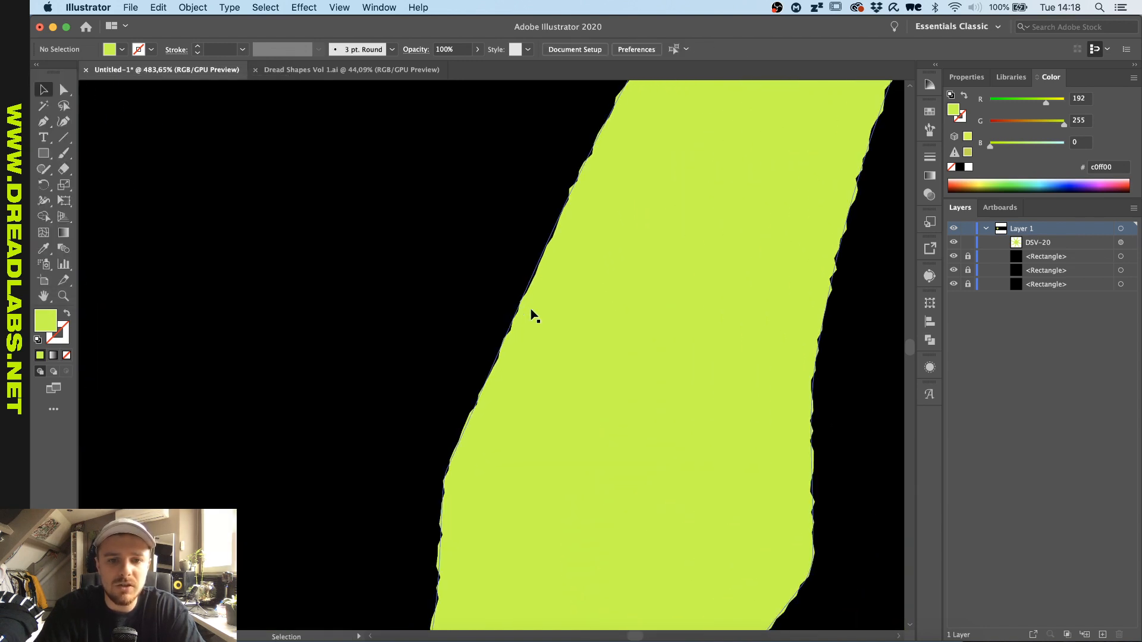
{"action": "scroll", "coordinate": [409, 276], "scroll_direction": "down", "scroll_amount": 6}
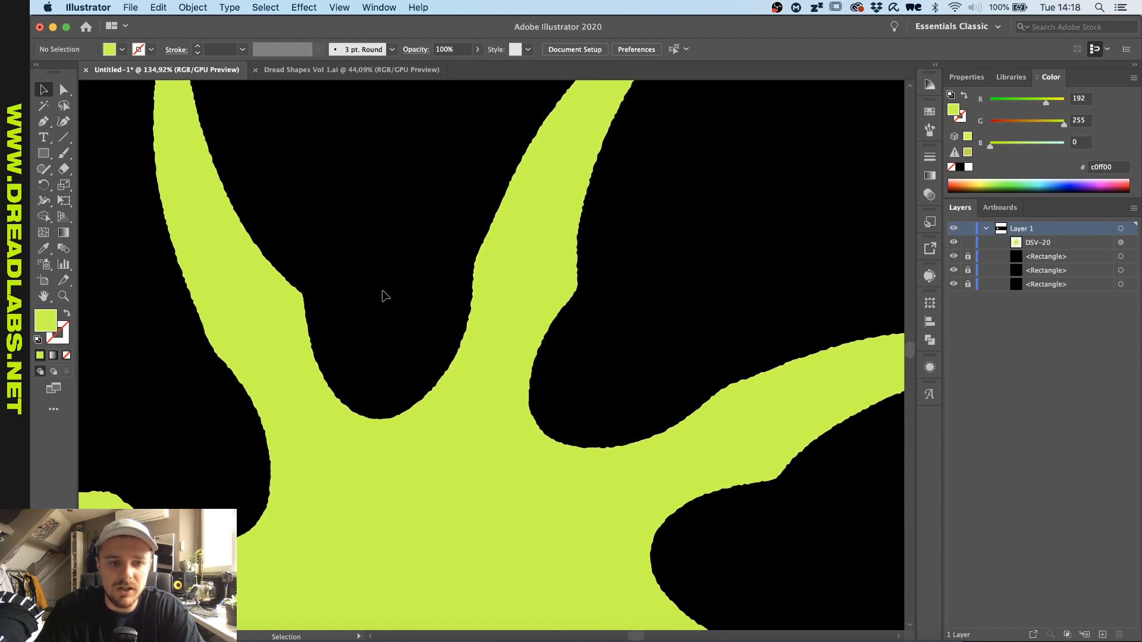
{"action": "scroll", "coordinate": [385, 296], "scroll_direction": "up", "scroll_amount": 5}
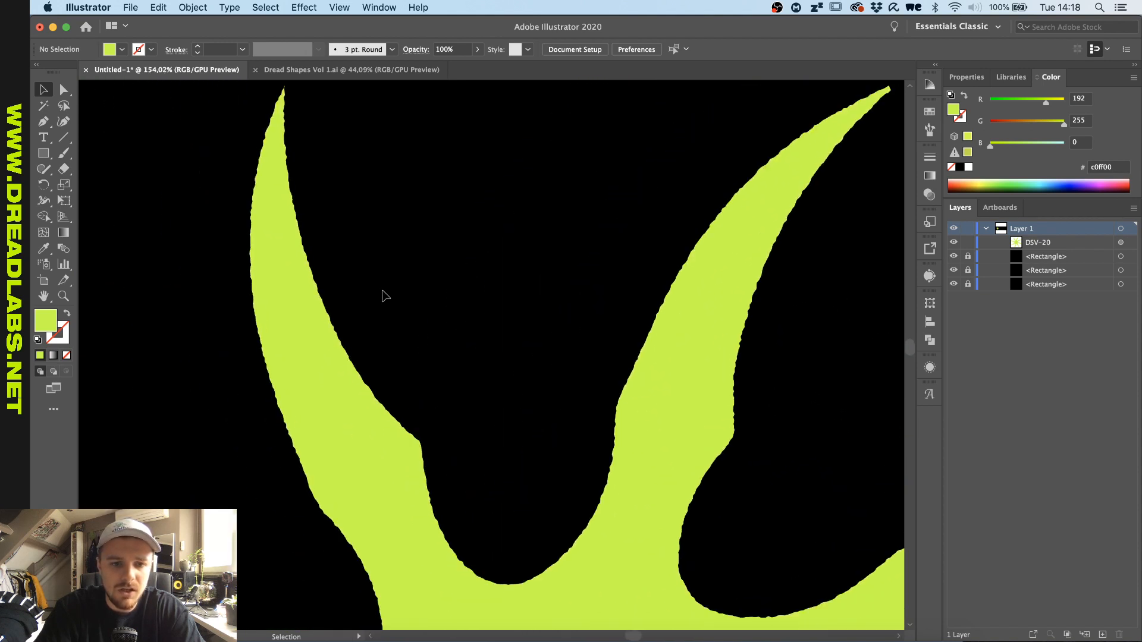
{"action": "scroll", "coordinate": [385, 295], "scroll_direction": "up", "scroll_amount": 4}
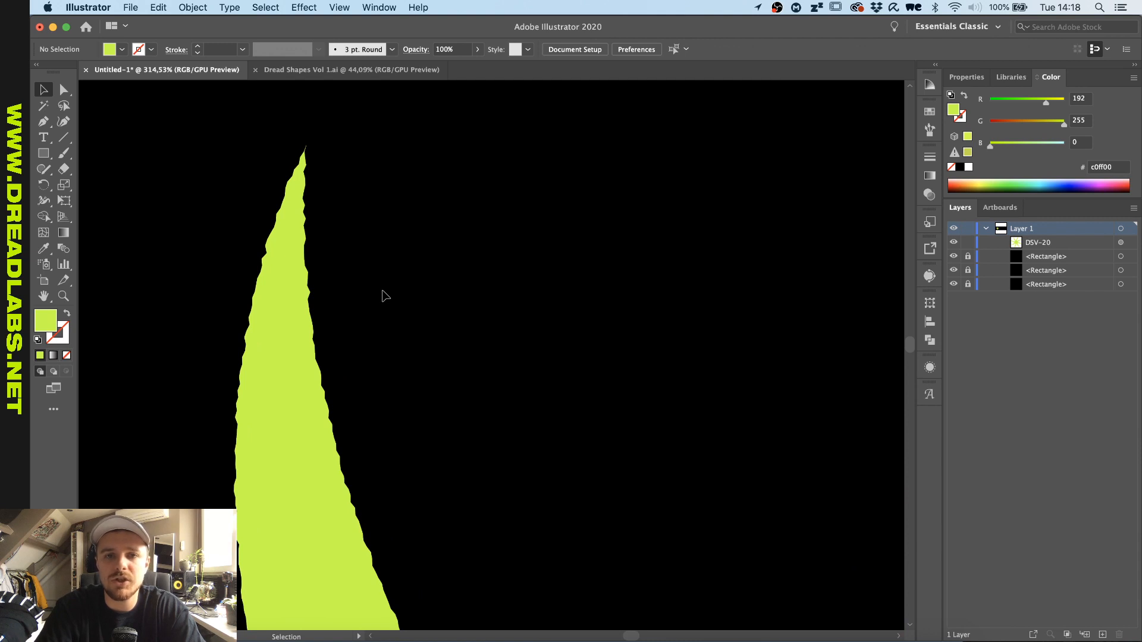
{"action": "scroll", "coordinate": [385, 295], "scroll_direction": "down", "scroll_amount": 4}
{"action": "scroll", "coordinate": [385, 295], "scroll_direction": "up", "scroll_amount": 3}
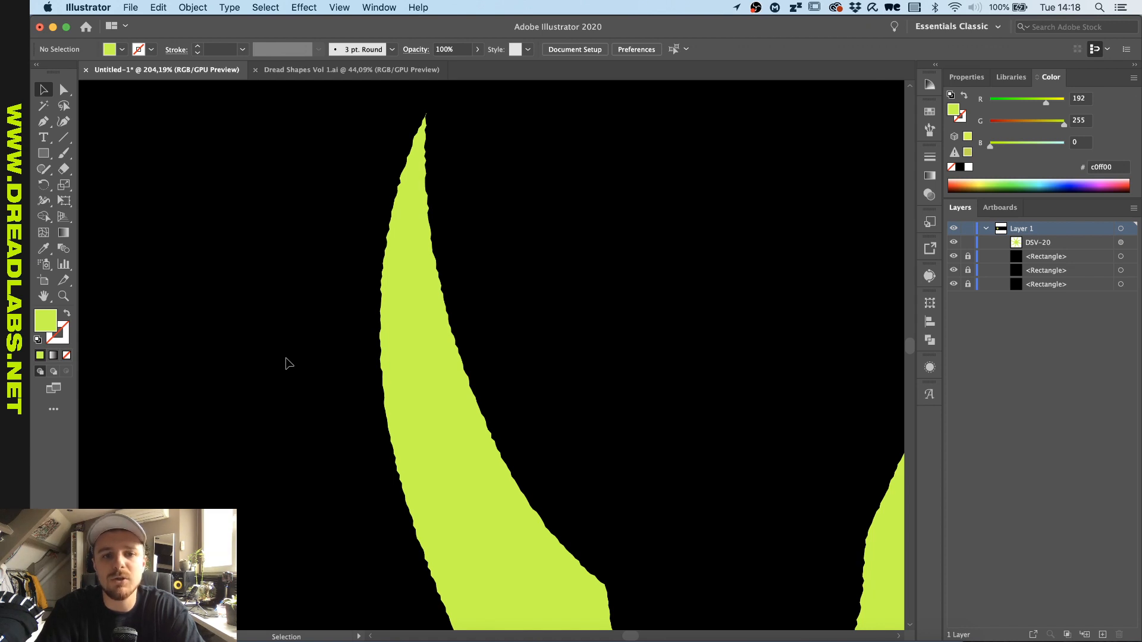
{"action": "scroll", "coordinate": [289, 363], "scroll_direction": "down", "scroll_amount": 3}
{"action": "scroll", "coordinate": [288, 362], "scroll_direction": "up", "scroll_amount": 2}
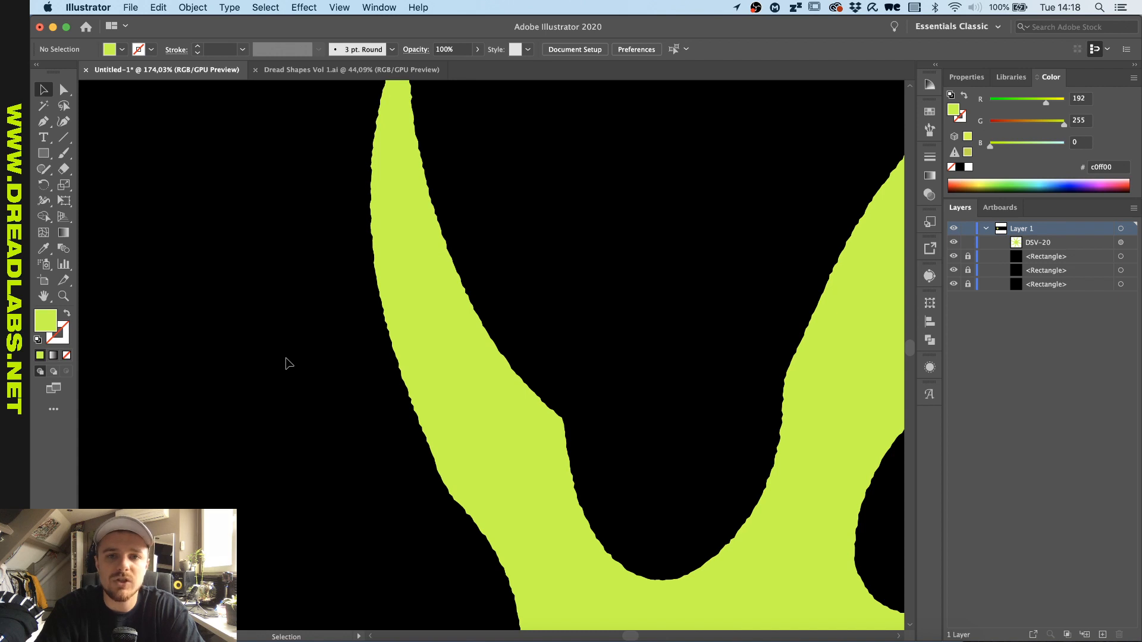
{"action": "scroll", "coordinate": [288, 363], "scroll_direction": "down", "scroll_amount": 6}
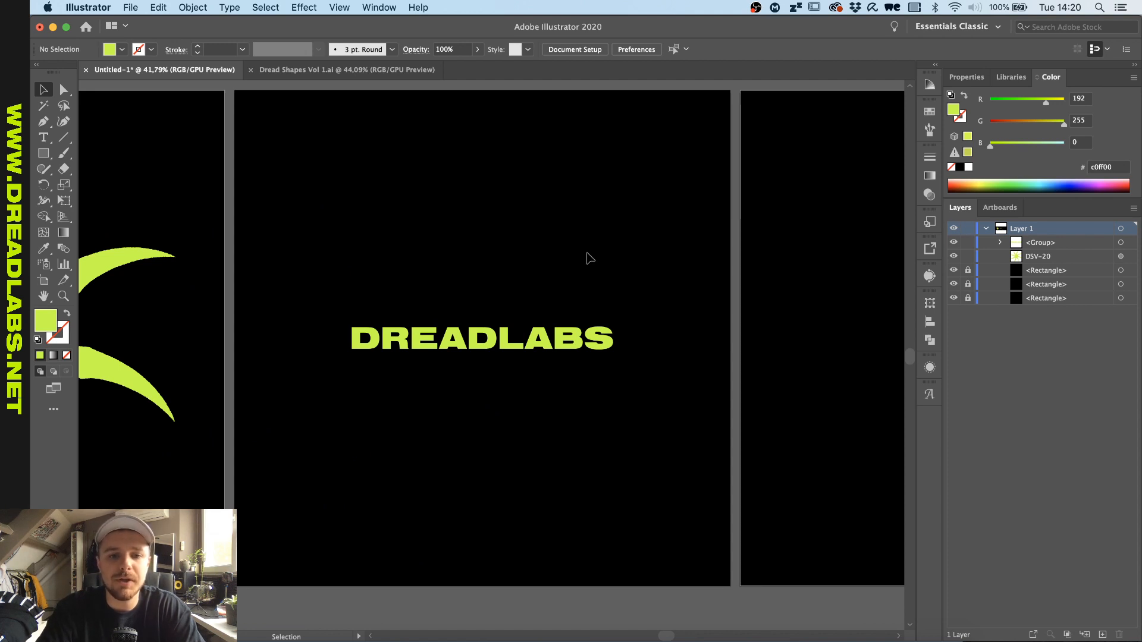
{"action": "left_click", "coordinate": [483, 360]}
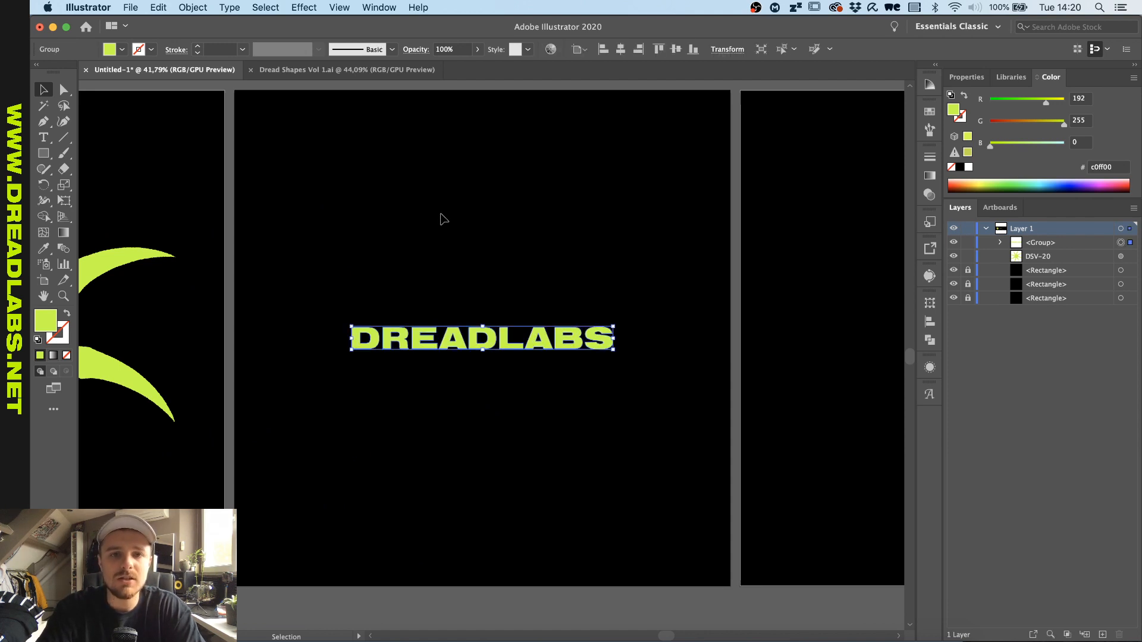
{"action": "left_click", "coordinate": [443, 219]}
{"action": "left_click_drag", "start_coordinate": [569, 285], "coordinate": [458, 392]}
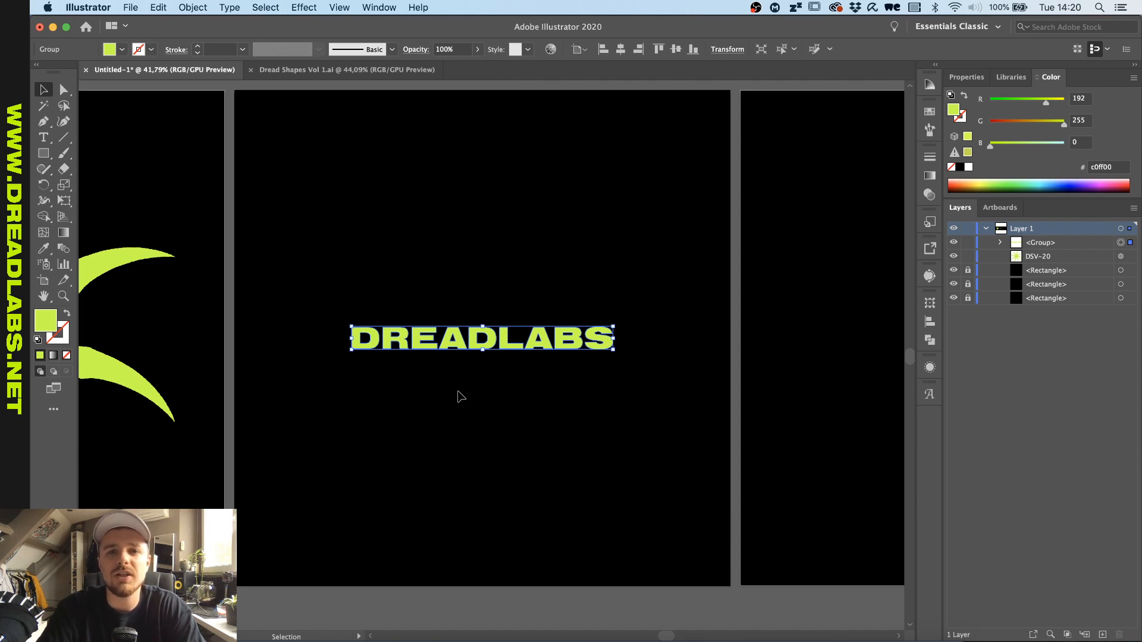
{"action": "scroll", "coordinate": [458, 392], "scroll_direction": "up", "scroll_amount": 3}
{"action": "scroll", "coordinate": [458, 393], "scroll_direction": "down", "scroll_amount": 2}
{"action": "scroll", "coordinate": [458, 392], "scroll_direction": "up", "scroll_amount": 1}
{"action": "scroll", "coordinate": [457, 392], "scroll_direction": "down", "scroll_amount": 1}
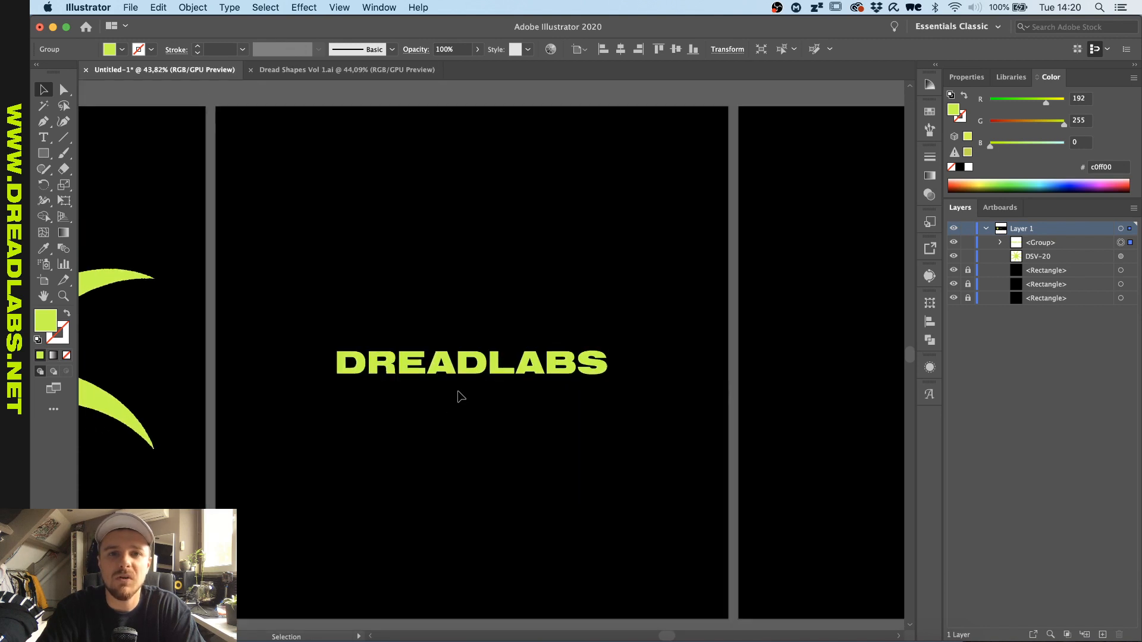
{"action": "scroll", "coordinate": [458, 393], "scroll_direction": "down", "scroll_amount": 1}
{"action": "scroll", "coordinate": [458, 393], "scroll_direction": "up", "scroll_amount": 1}
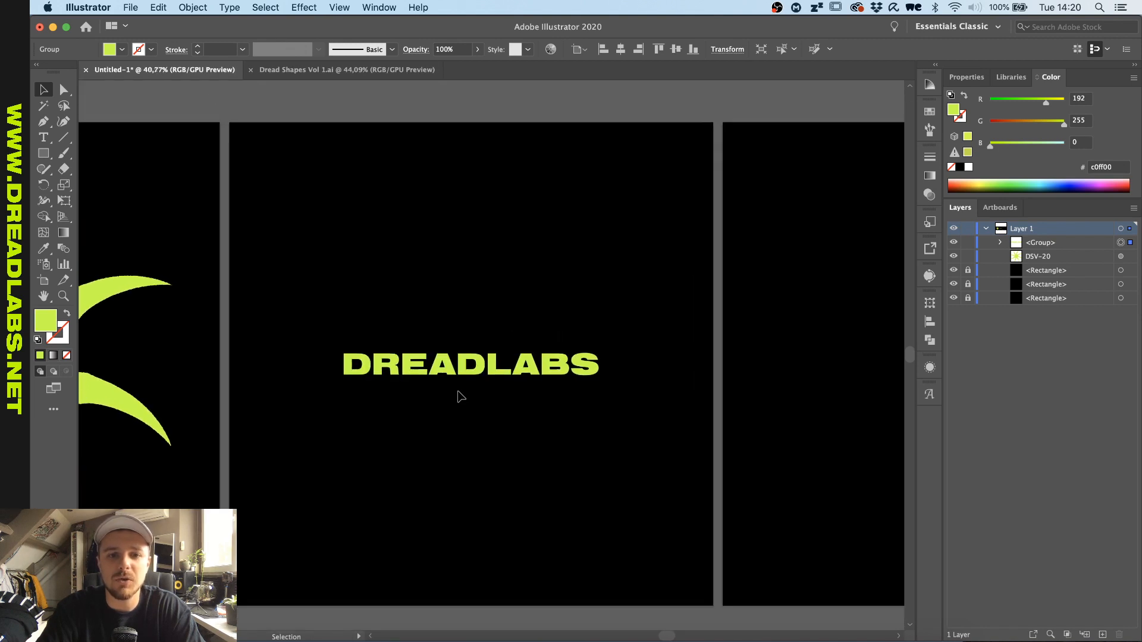
{"action": "left_click", "coordinate": [409, 173]}
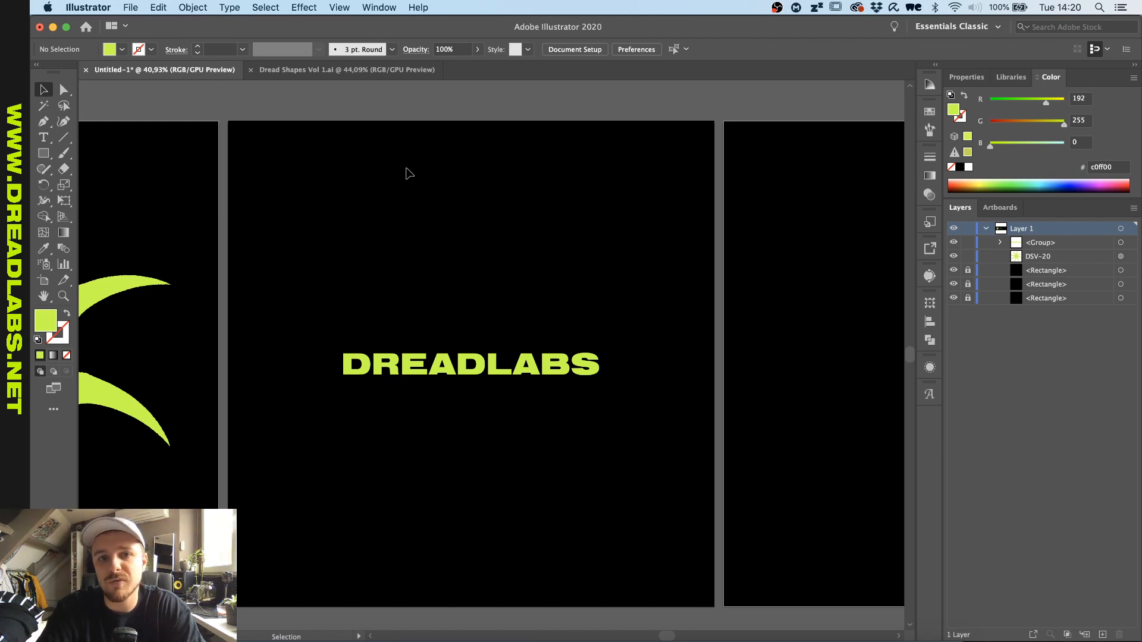
- Apply a horizontal Arc warp to the DREADLABS lettering with 28% bend and -45% vertical distortion
{"action": "left_click_drag", "start_coordinate": [334, 242], "coordinate": [567, 485]}
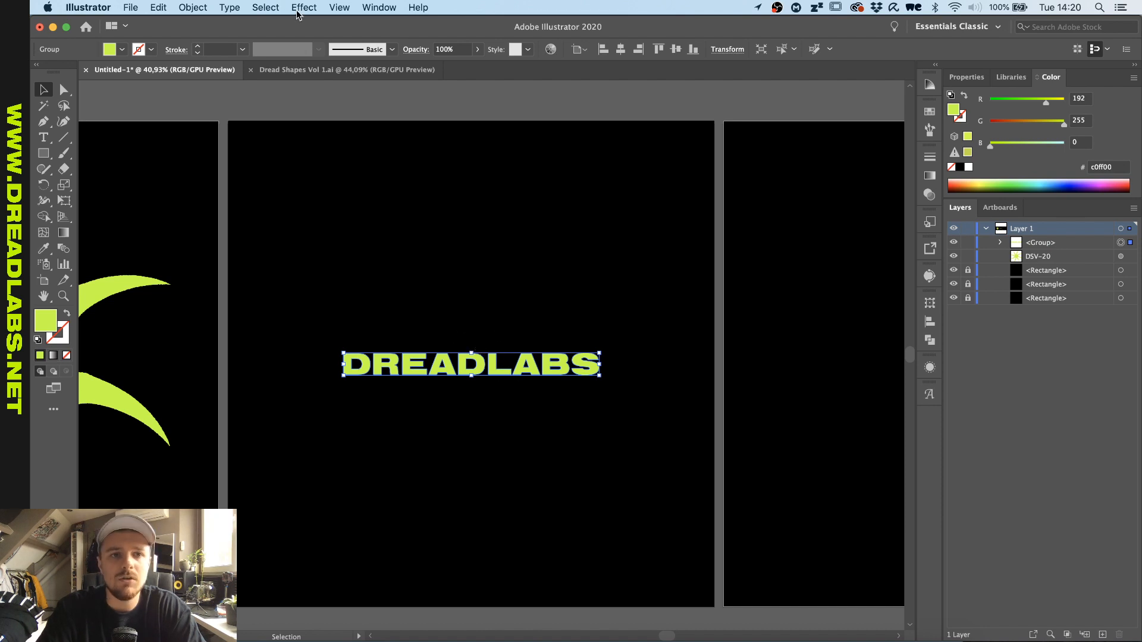
{"action": "left_click", "coordinate": [339, 7]}
{"action": "mouse_move", "coordinate": [297, 7]}
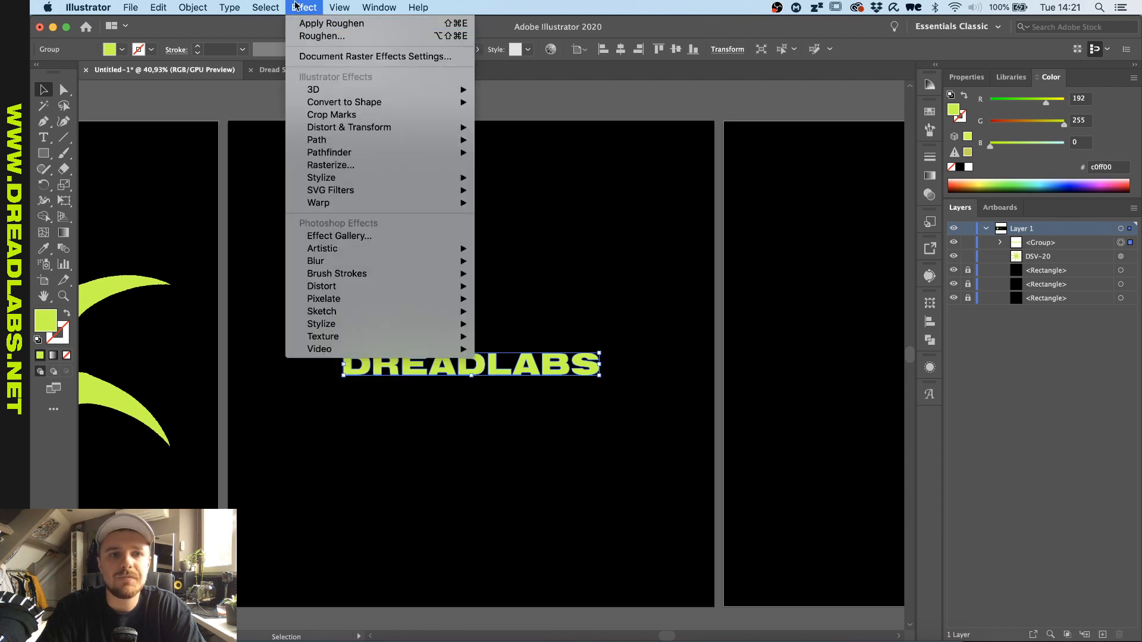
{"action": "mouse_move", "coordinate": [387, 204]}
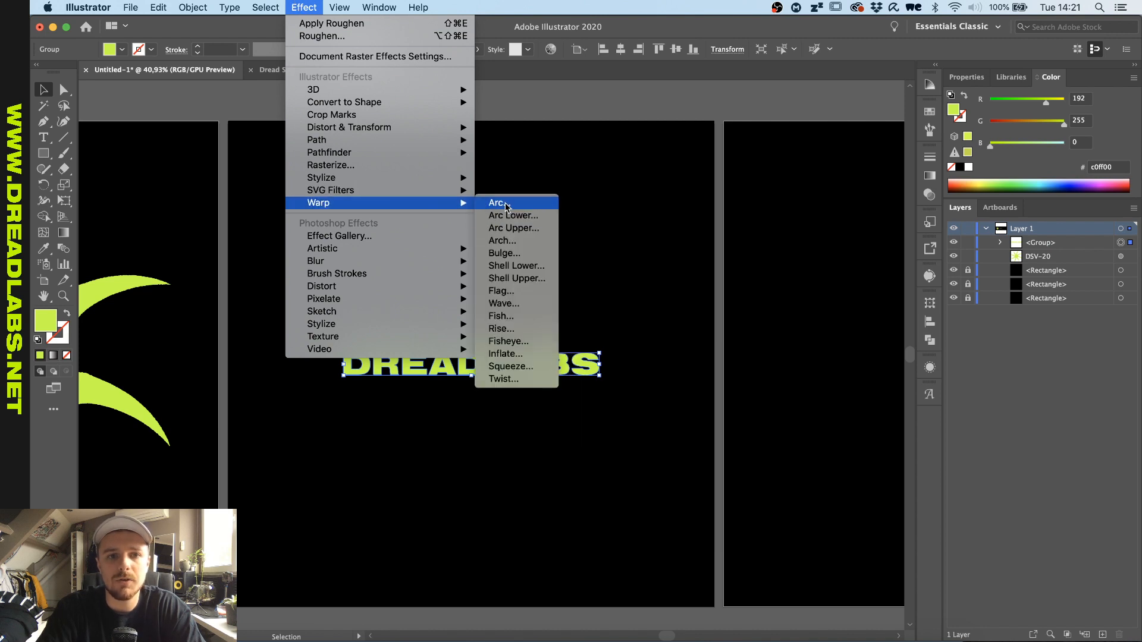
{"action": "left_click", "coordinate": [505, 204]}
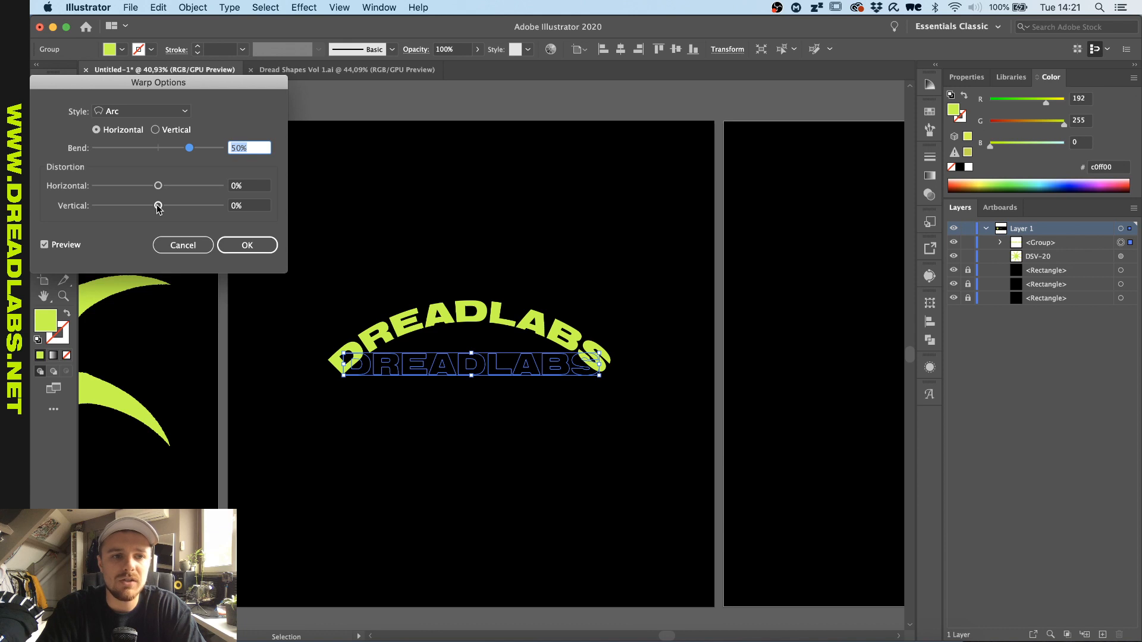
{"action": "left_click_drag", "start_coordinate": [158, 207], "coordinate": [135, 210]}
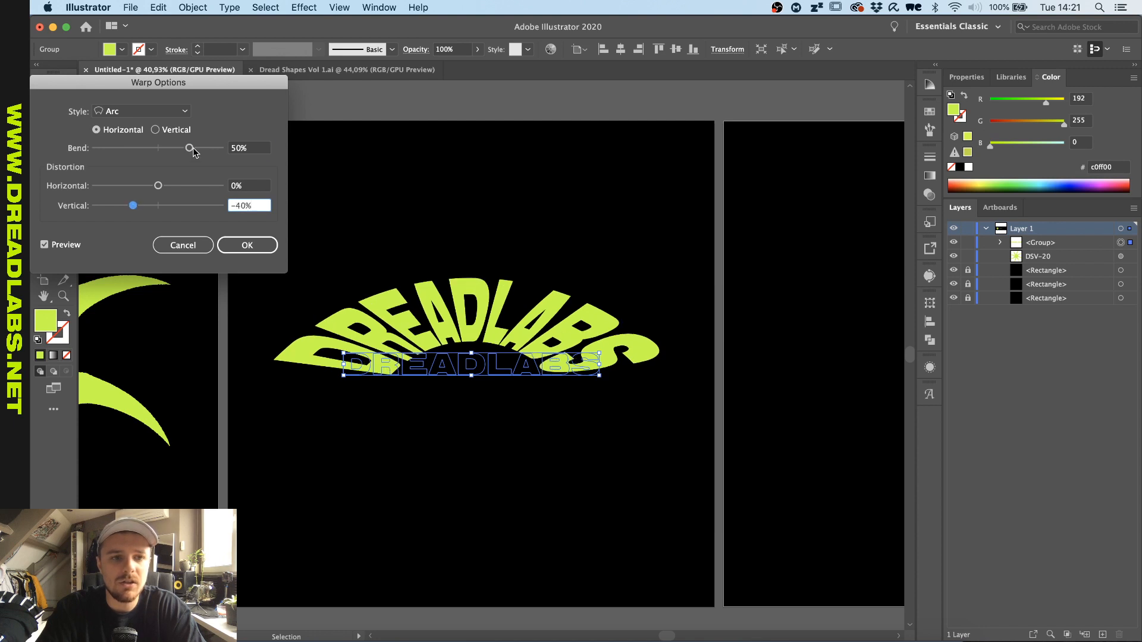
{"action": "left_click_drag", "start_coordinate": [189, 148], "coordinate": [176, 151]}
{"action": "left_click_drag", "start_coordinate": [136, 205], "coordinate": [130, 207]}
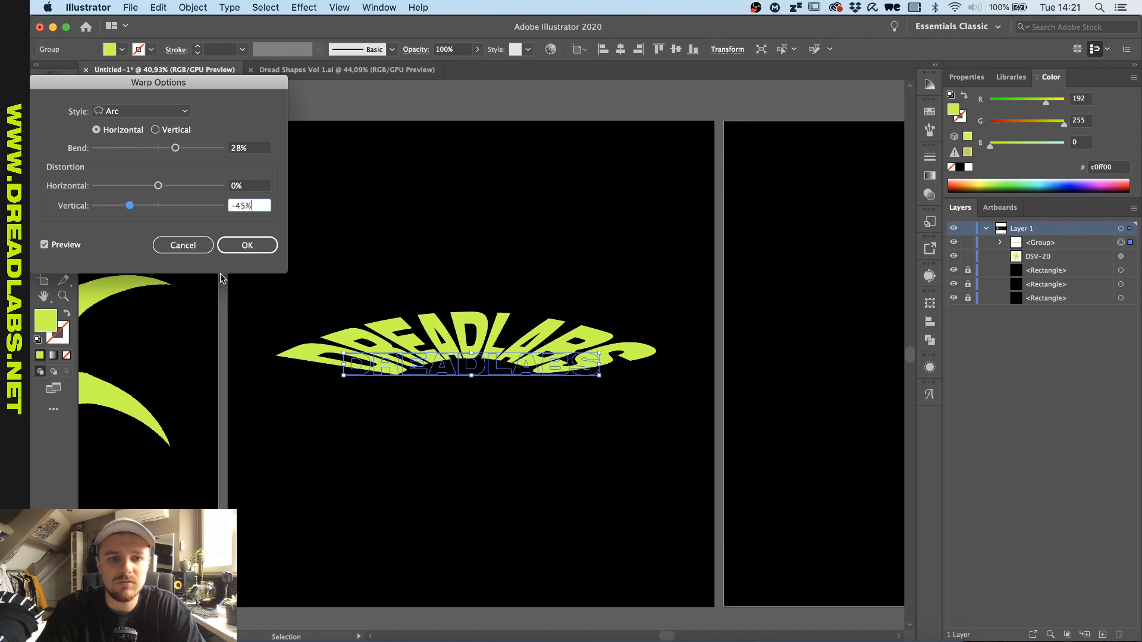
{"action": "left_click", "coordinate": [244, 245]}
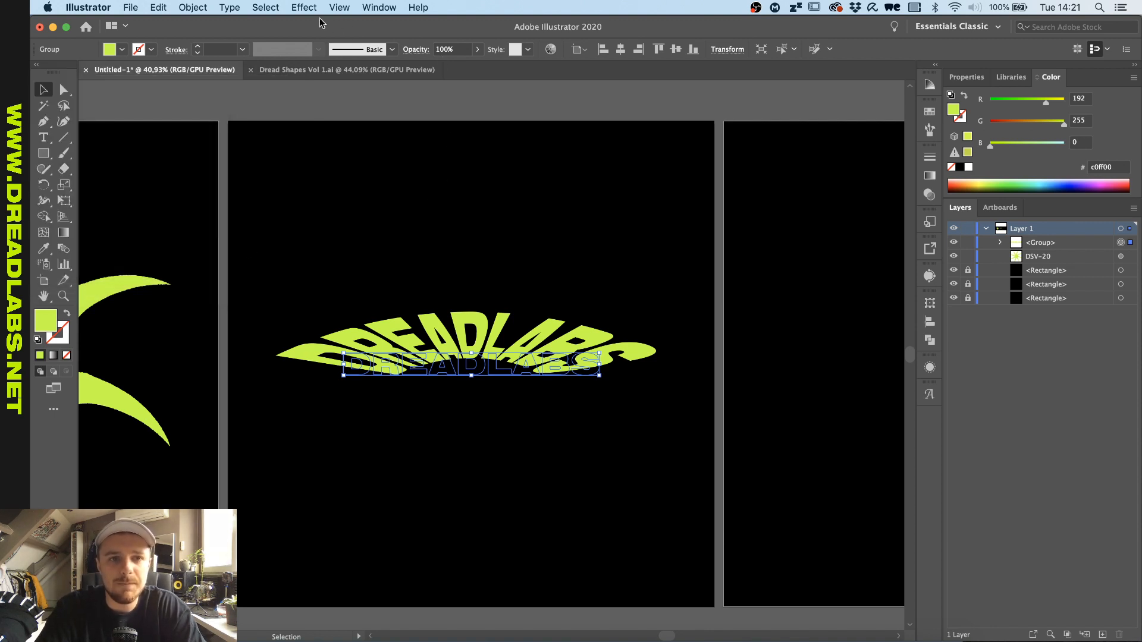
- Roughen the warped DREADLABS lettering with an absolute size of 5 px and a detail of 20 per inch
{"action": "left_click", "coordinate": [304, 8]}
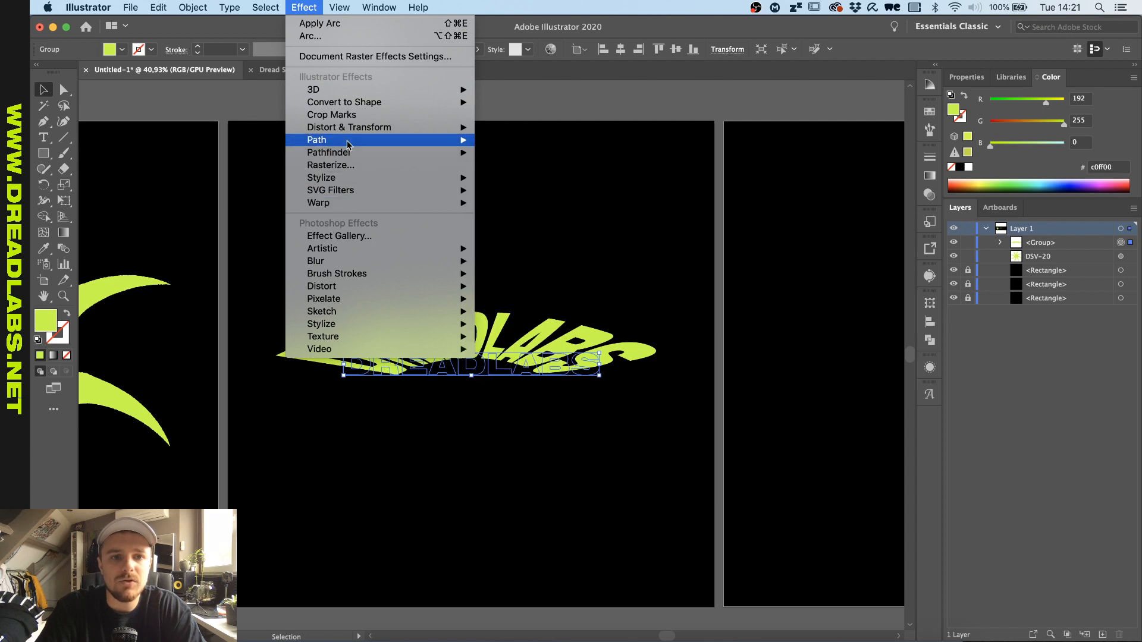
{"action": "mouse_move", "coordinate": [349, 127]}
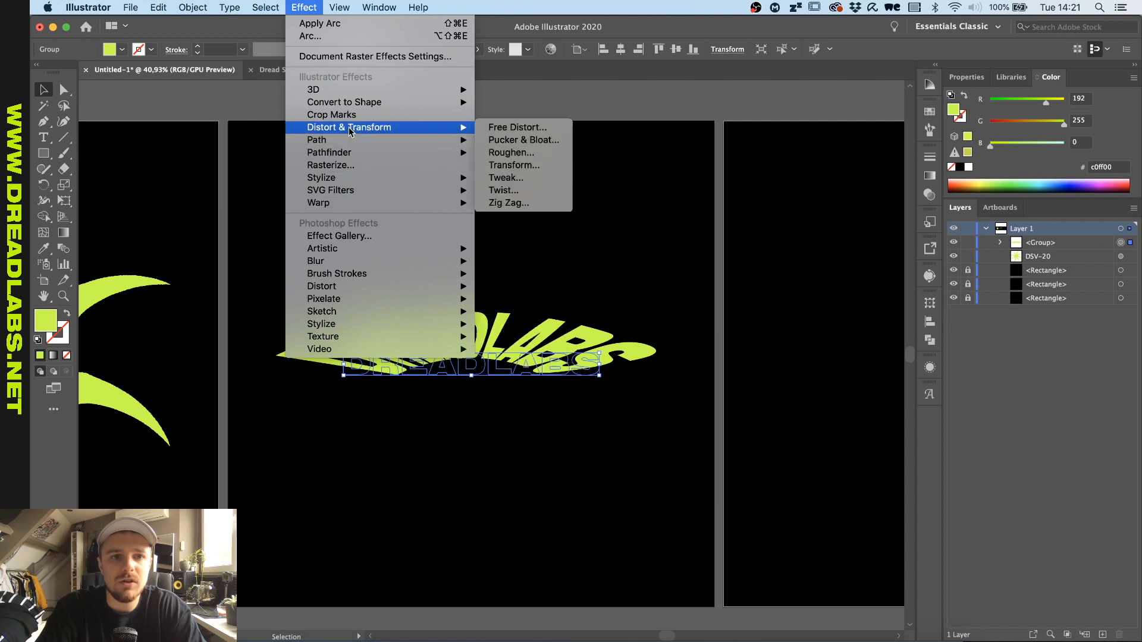
{"action": "left_click", "coordinate": [511, 153]}
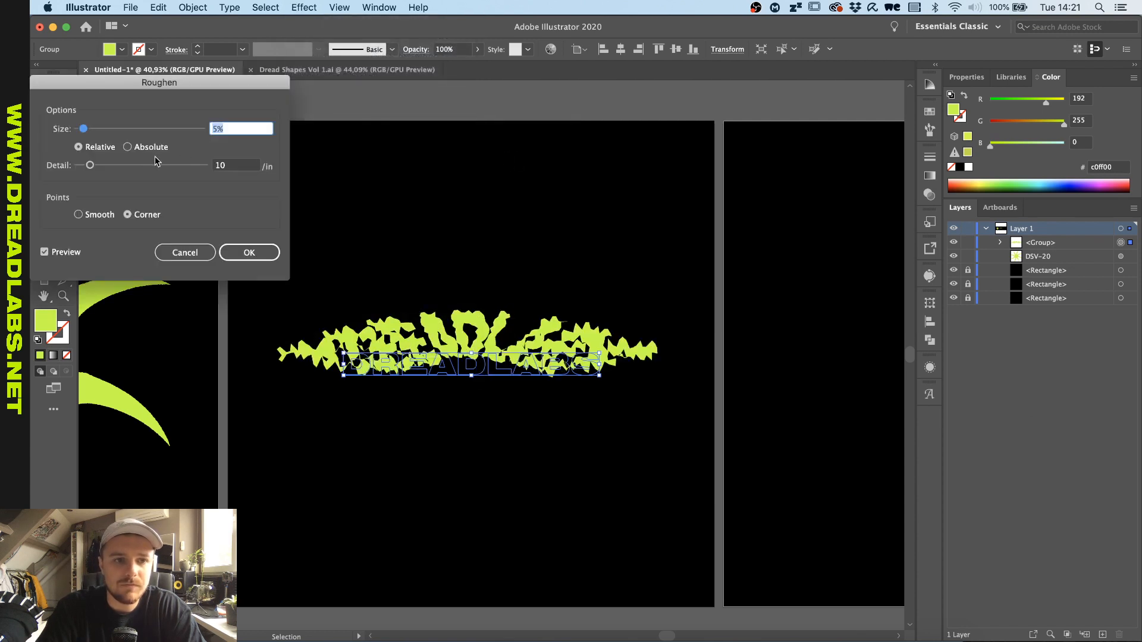
{"action": "left_click", "coordinate": [150, 148]}
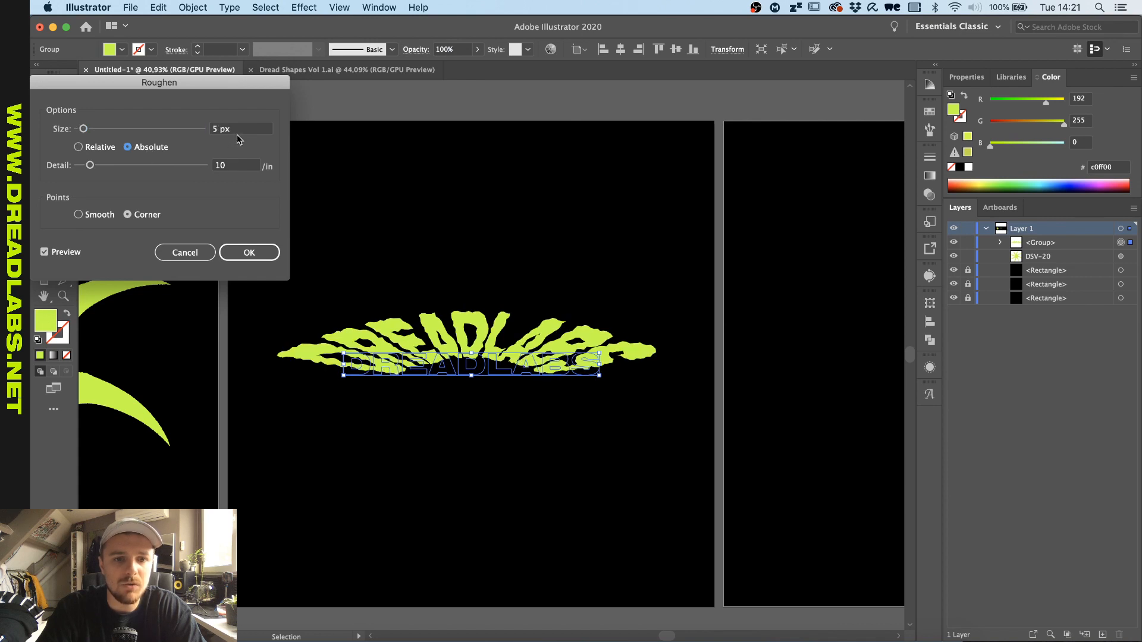
{"action": "left_click", "coordinate": [233, 166]}
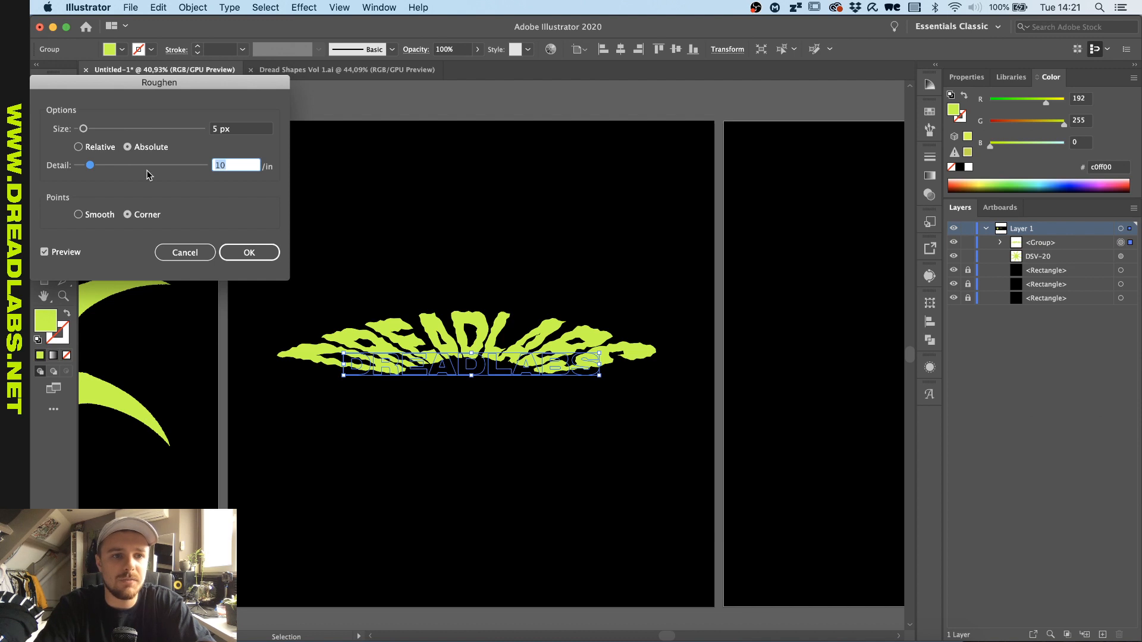
{"action": "type", "text": "30"}
{"action": "left_click", "coordinate": [241, 130]}
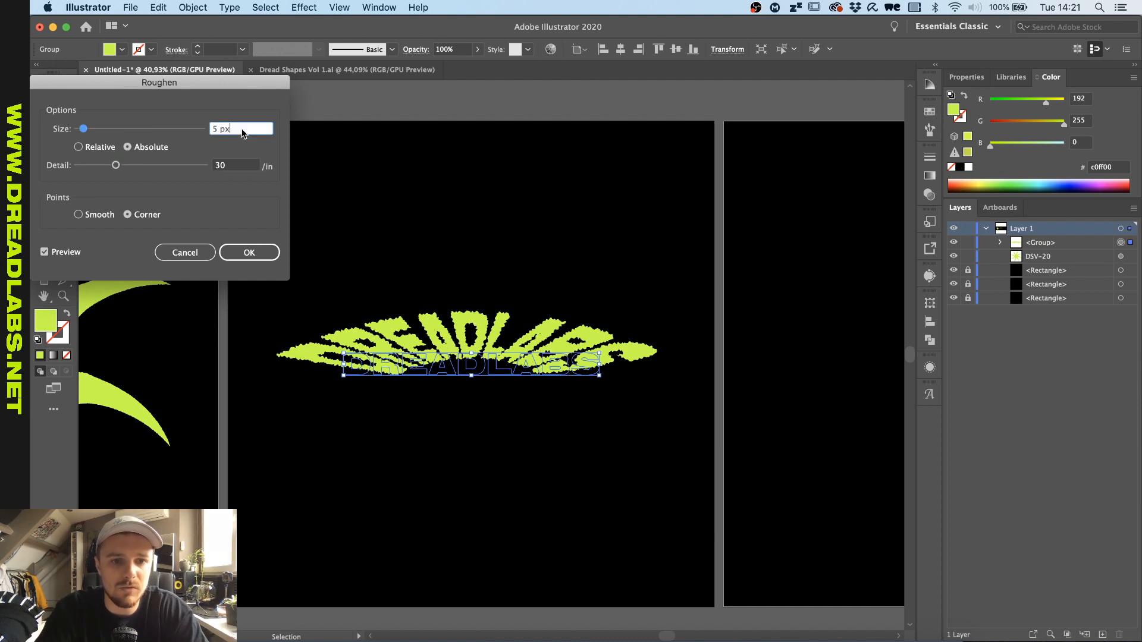
{"action": "left_click", "coordinate": [233, 166]}
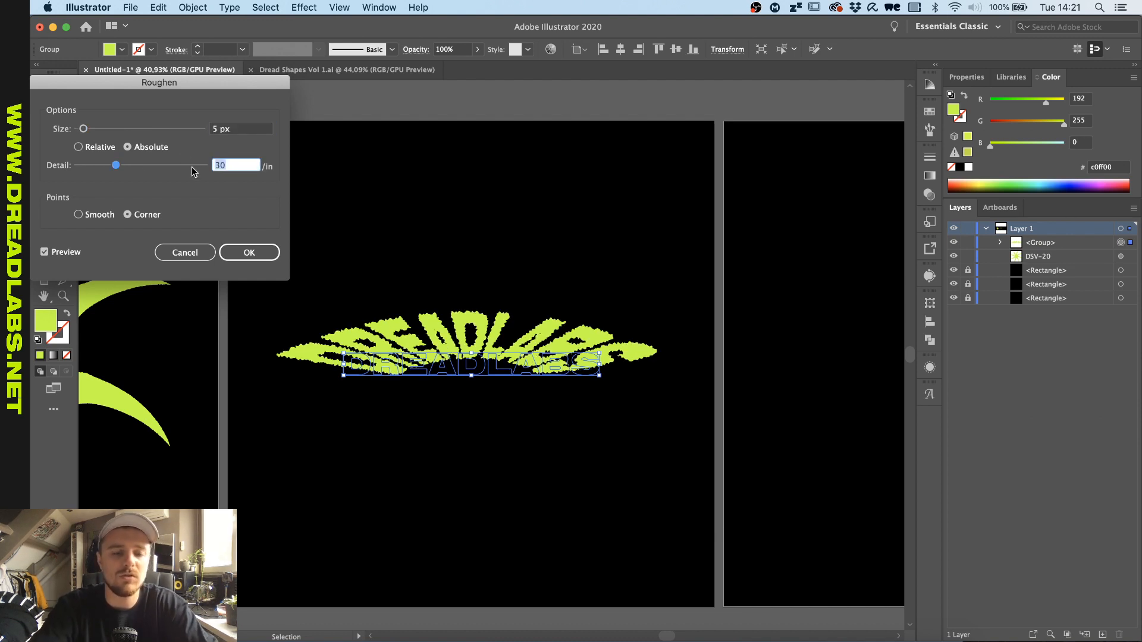
{"action": "key", "text": "Return"}
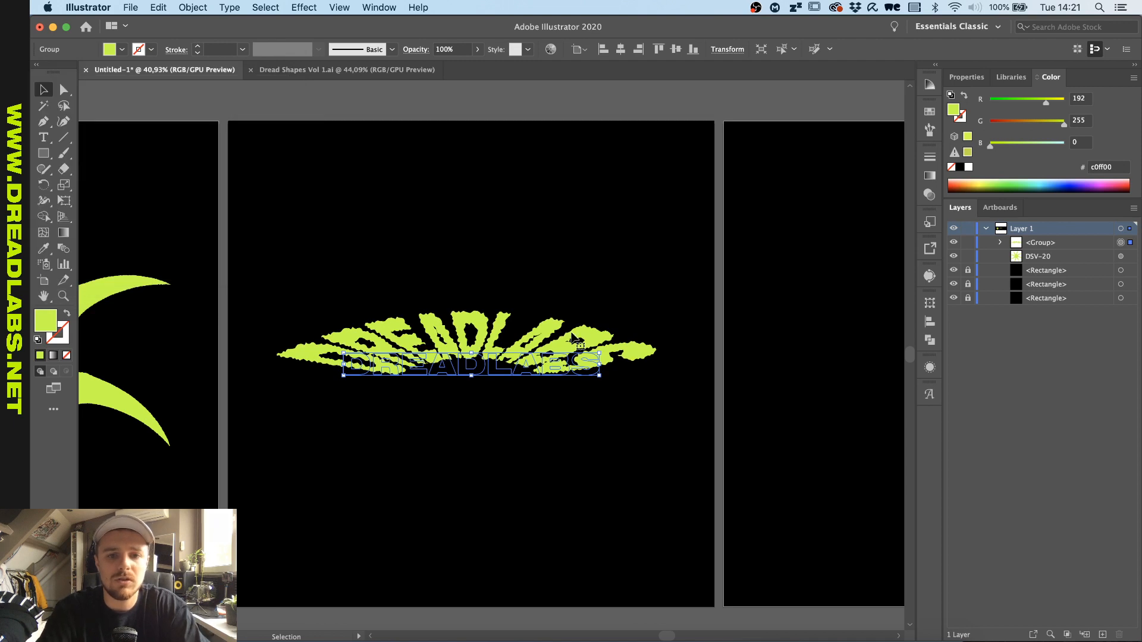
- Reopen the lettering's Roughen effect from its appearance attributes and set the absolute size to 3 px
{"action": "scroll", "coordinate": [572, 333], "scroll_direction": "up", "scroll_amount": 2}
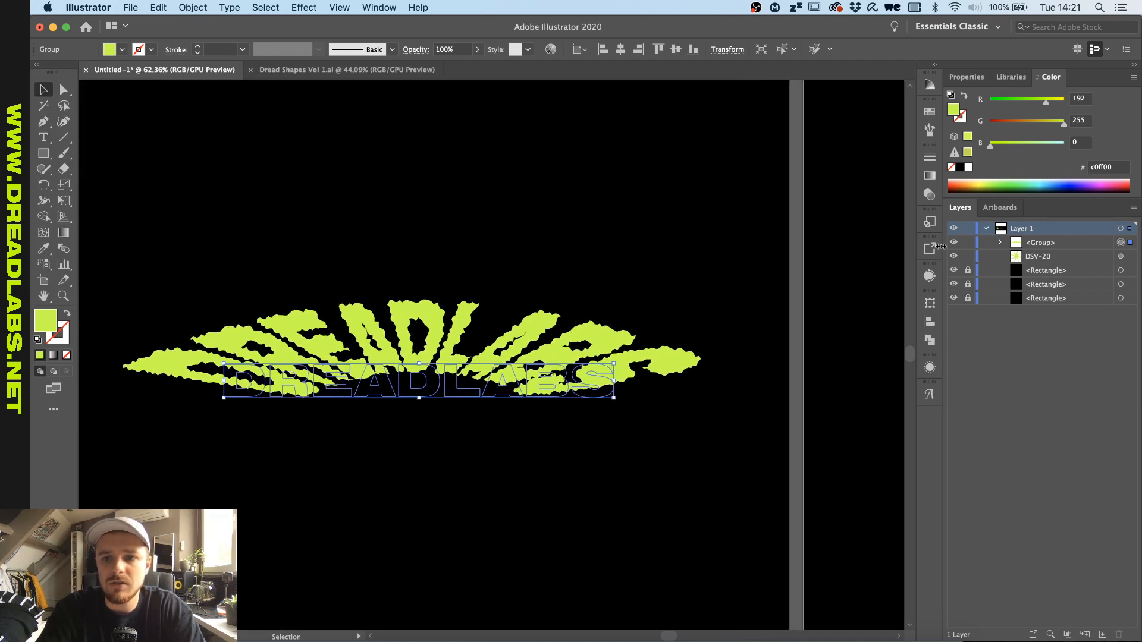
{"action": "scroll", "coordinate": [615, 362], "scroll_direction": "left", "scroll_amount": 2}
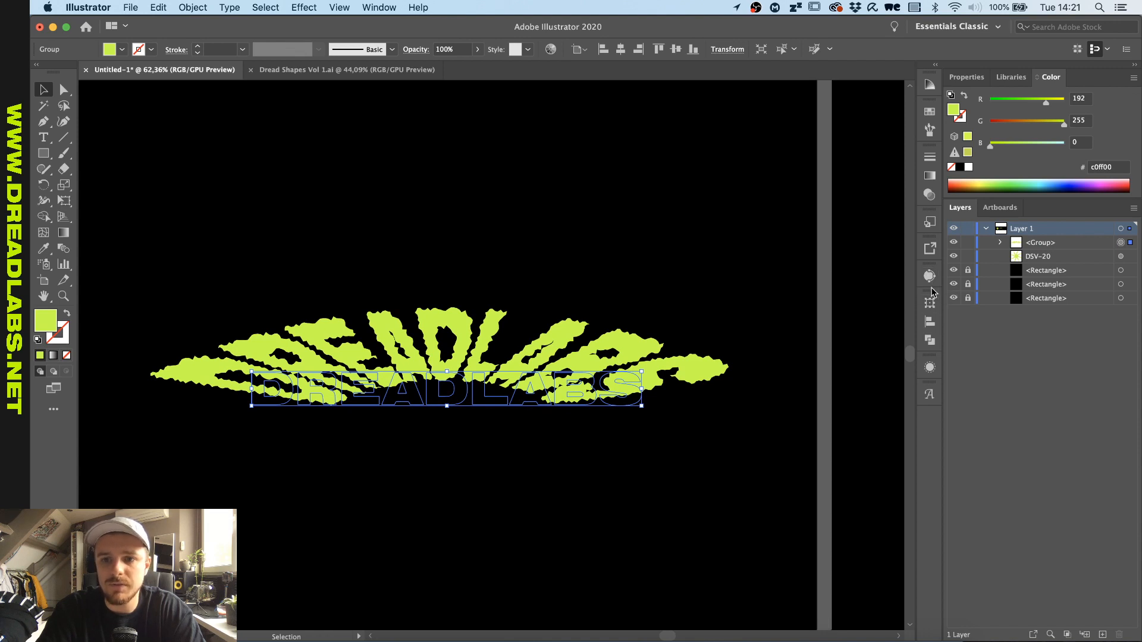
{"action": "left_click", "coordinate": [360, 5]}
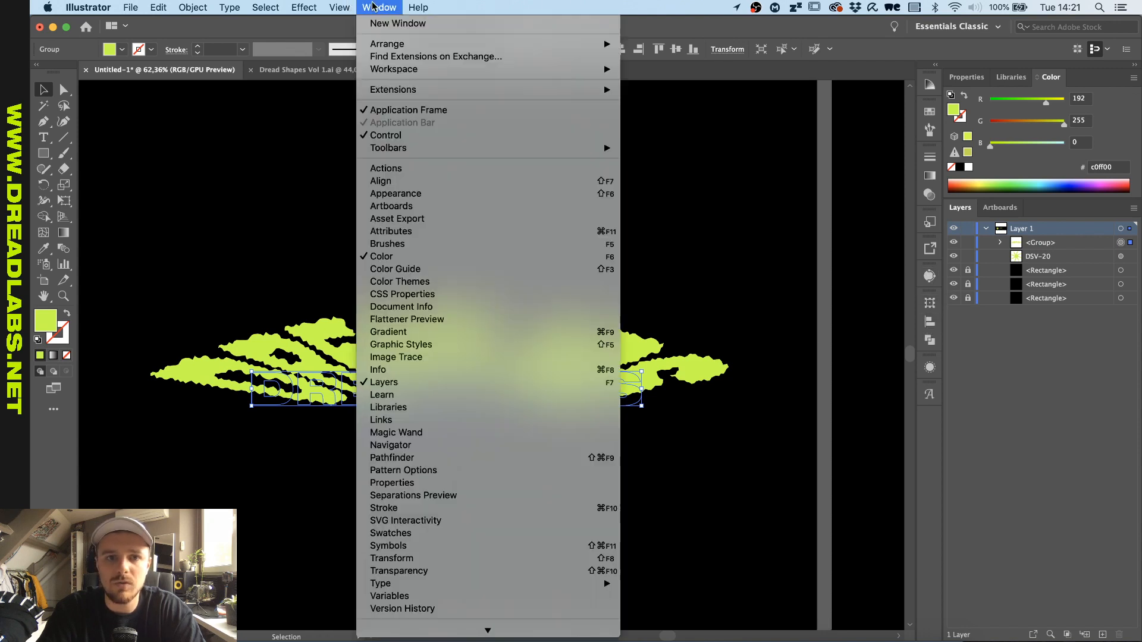
{"action": "left_click", "coordinate": [396, 194]}
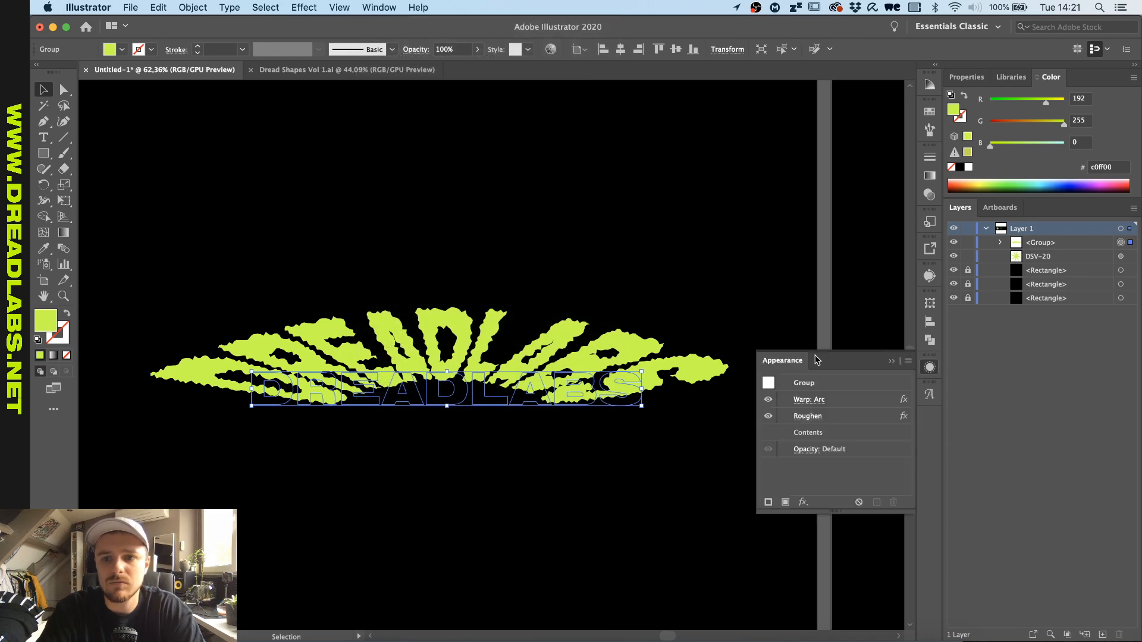
{"action": "left_click", "coordinate": [807, 416]}
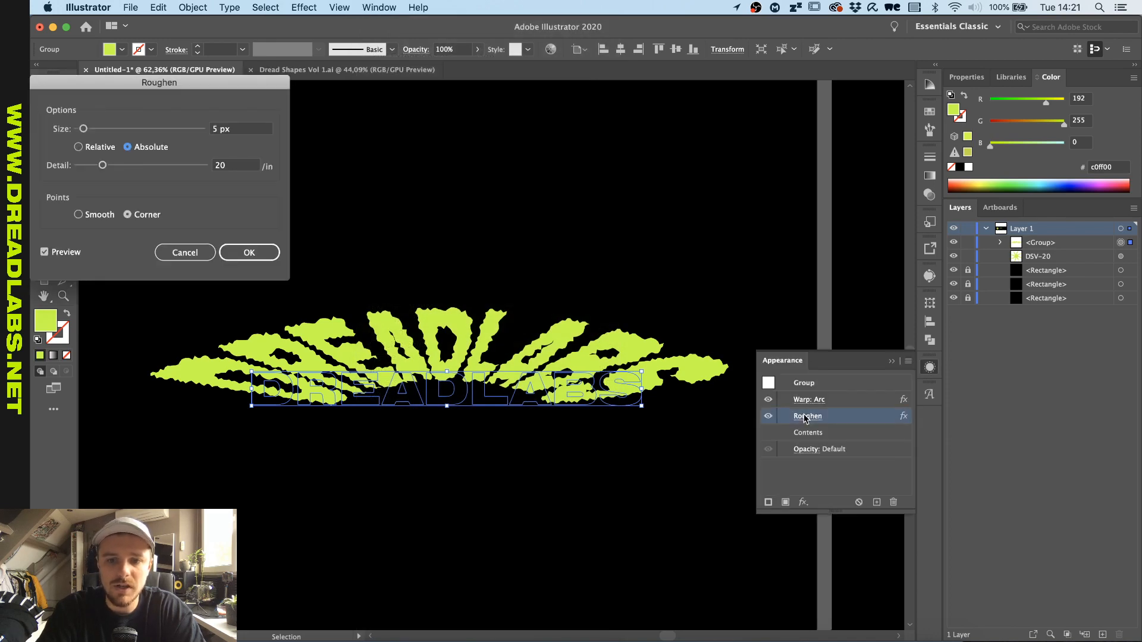
{"action": "left_click", "coordinate": [142, 131]}
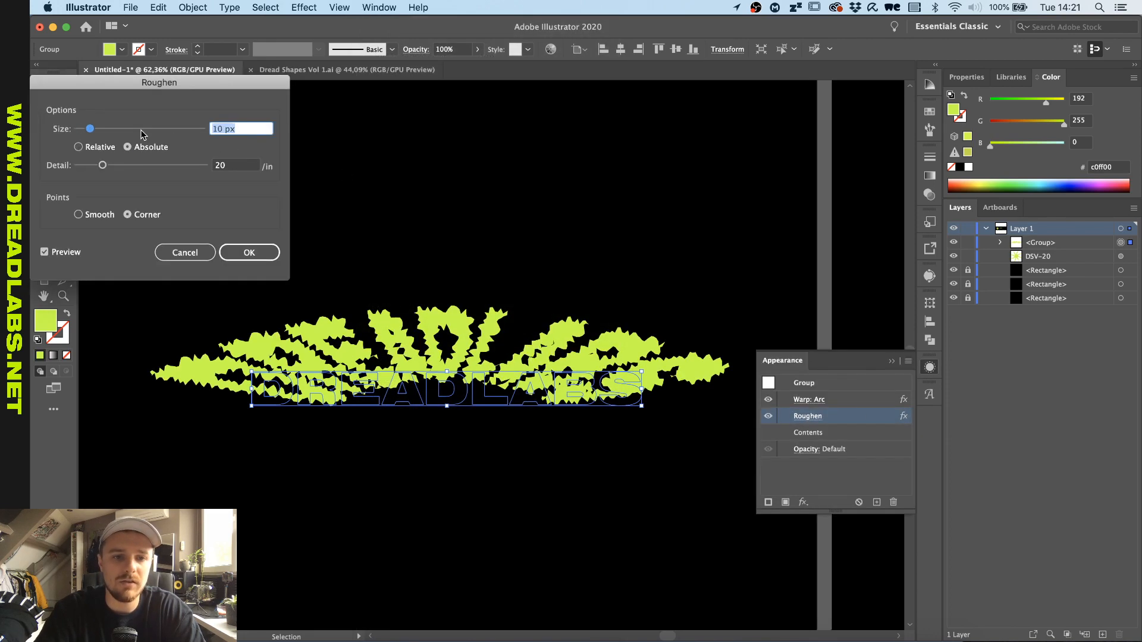
{"action": "key", "text": "shift+Up"}
{"action": "key", "text": "shift+Up"}
{"action": "key", "text": "shift+Up"}
{"action": "key", "text": "shift+Down"}
{"action": "key", "text": "shift+Down"}
{"action": "key", "text": "shift+Down"}
{"action": "key", "text": "shift+Down"}
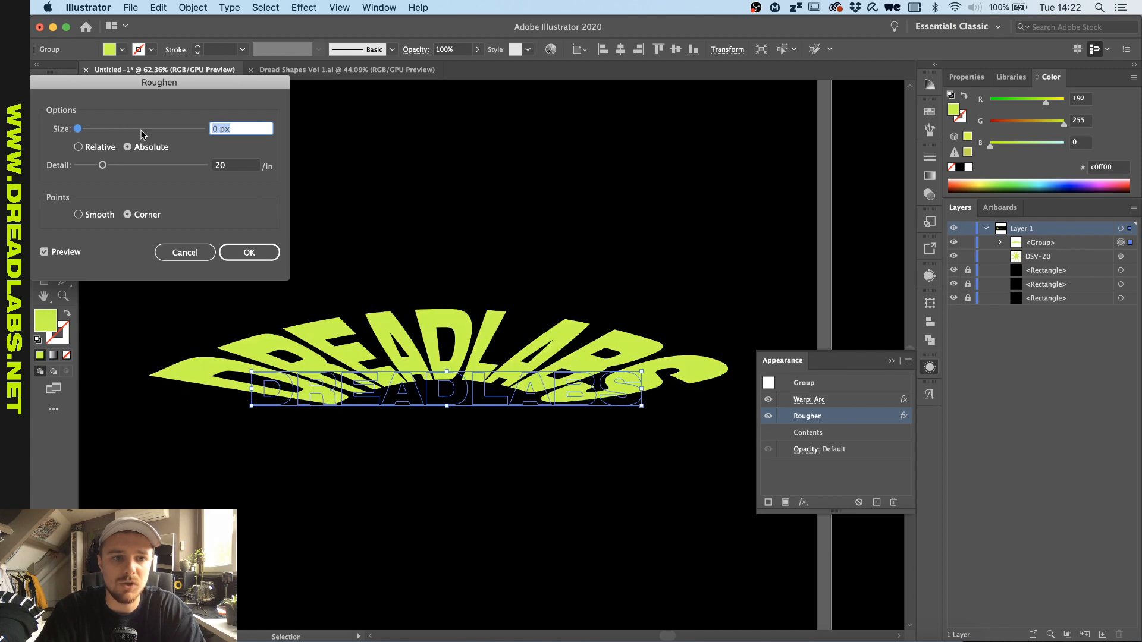
{"action": "key", "text": "Up"}
{"action": "key", "text": "Up"}
{"action": "key", "text": "Up"}
{"action": "key", "text": "Up"}
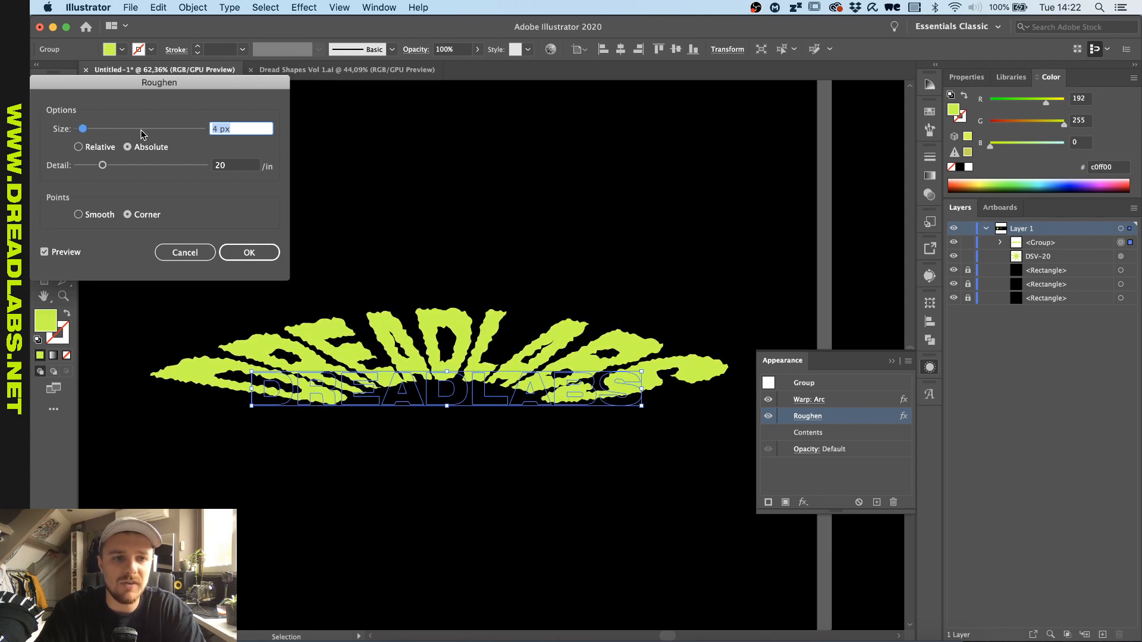
{"action": "key", "text": "Down"}
{"action": "key", "text": "Down"}
{"action": "key", "text": "Down"}
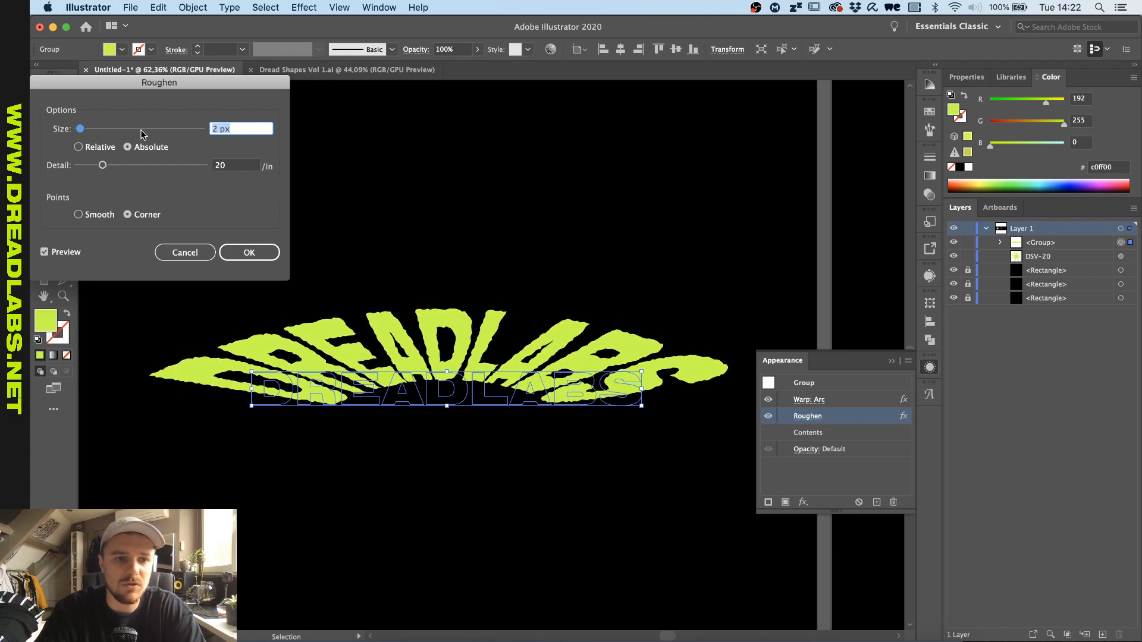
{"action": "key", "text": "Up"}
- Try a Roughen detail of 10 per inch, restore it to 20, and apply the edited effect to the lettering
{"action": "left_click", "coordinate": [249, 167]}
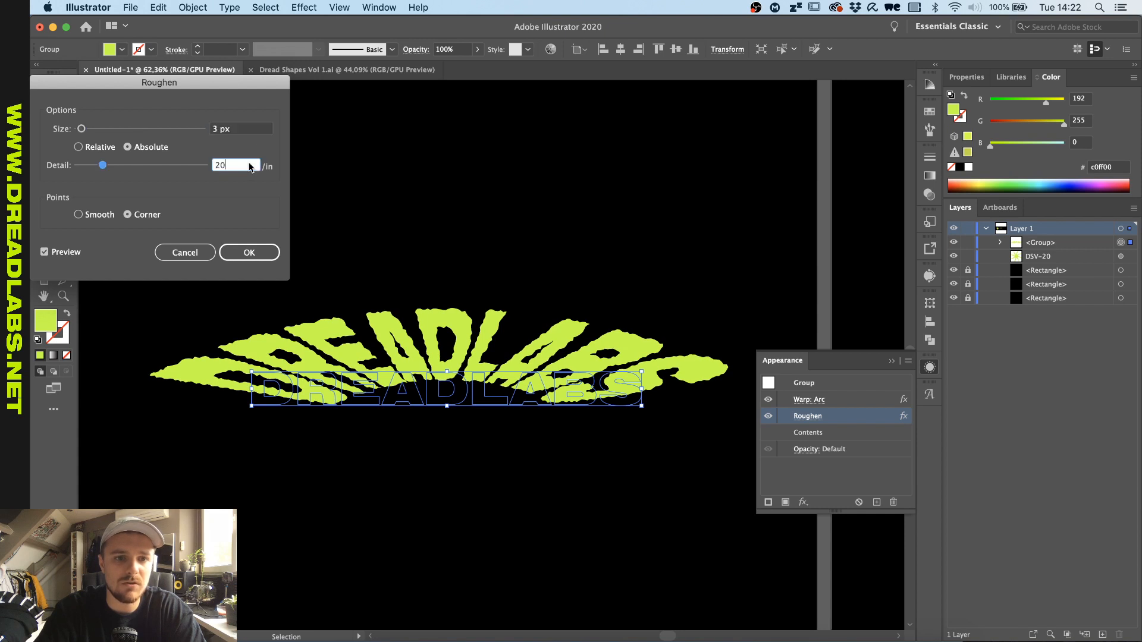
{"action": "key", "text": "Down"}
{"action": "key", "text": "Down"}
{"action": "key", "text": "shift+Down"}
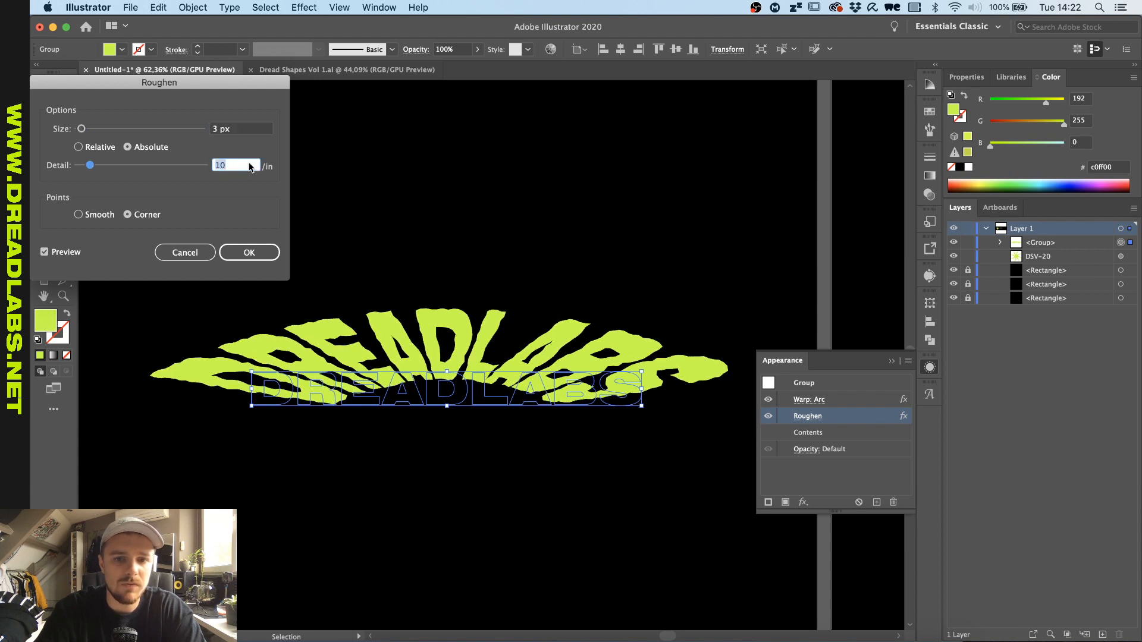
{"action": "key", "text": "shift+Up"}
{"action": "left_click", "coordinate": [230, 248]}
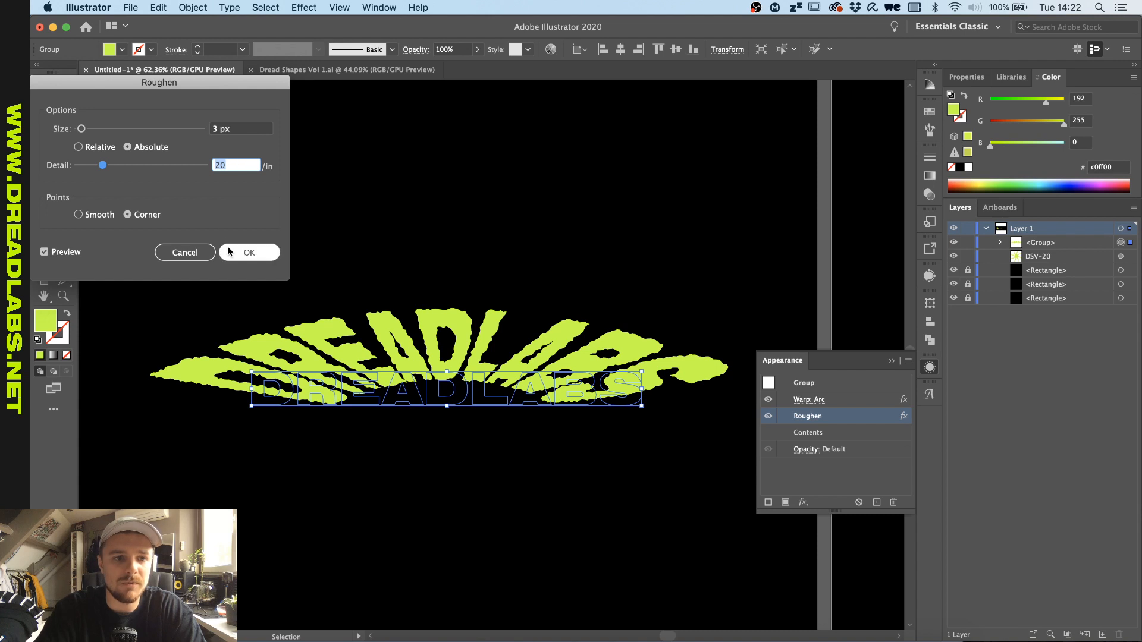
{"action": "scroll", "coordinate": [232, 248], "scroll_direction": "down", "scroll_amount": 2}
{"action": "left_click", "coordinate": [364, 203]}
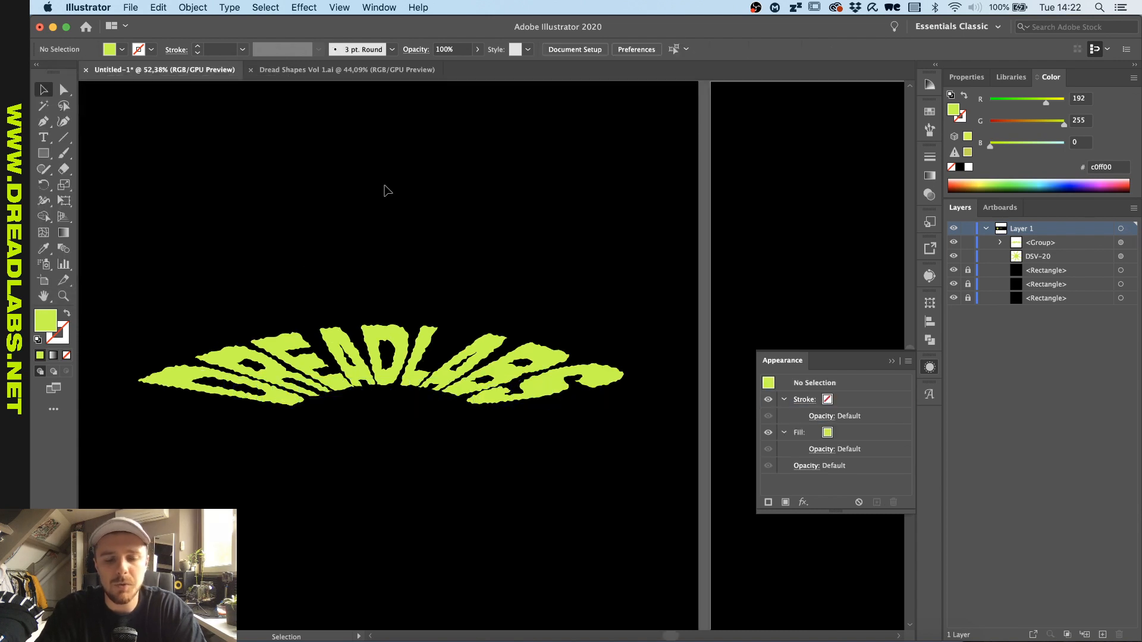
- Edit the lettering's Arc warp to a vertical distortion of -26%
{"action": "left_click_drag", "start_coordinate": [484, 212], "coordinate": [273, 514]}
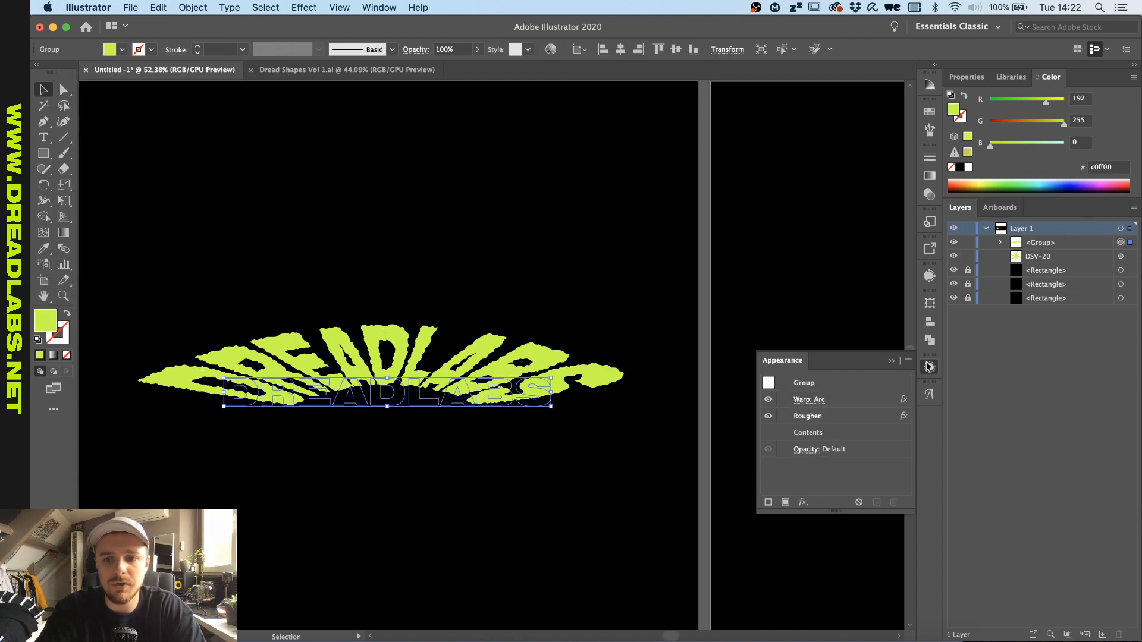
{"action": "left_click", "coordinate": [810, 400]}
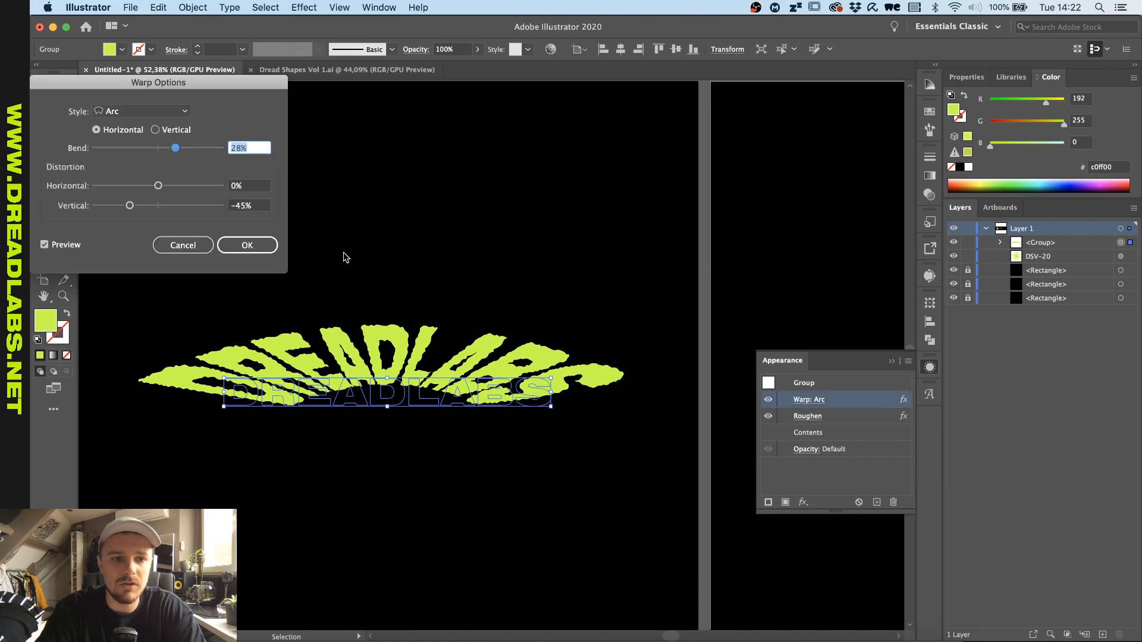
{"action": "left_click", "coordinate": [129, 207]}
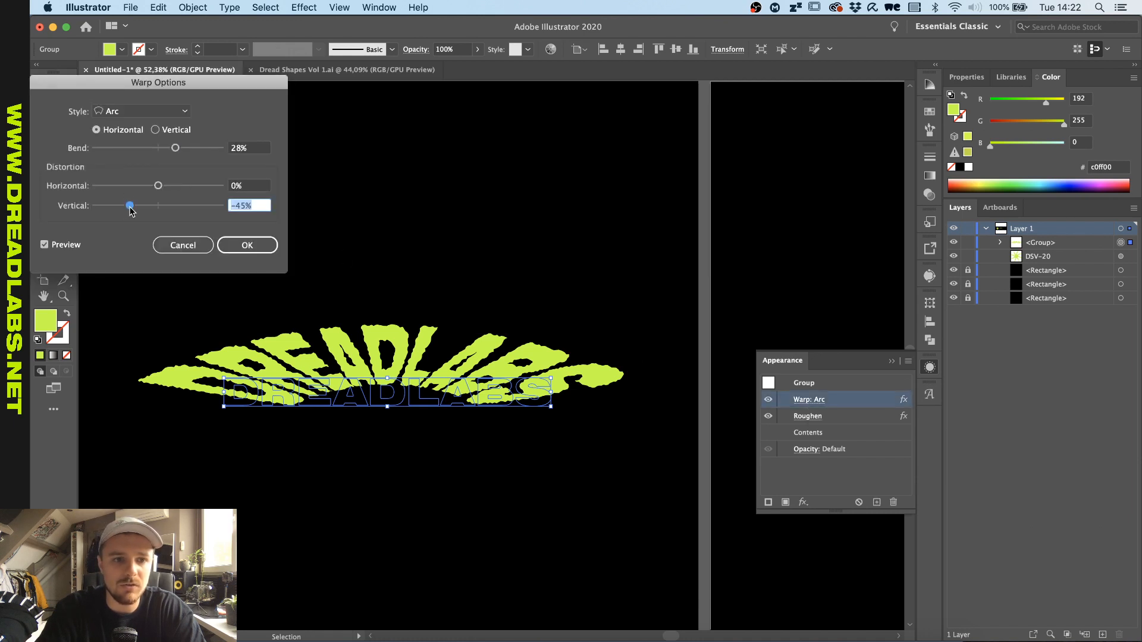
{"action": "left_click_drag", "start_coordinate": [129, 210], "coordinate": [143, 209]}
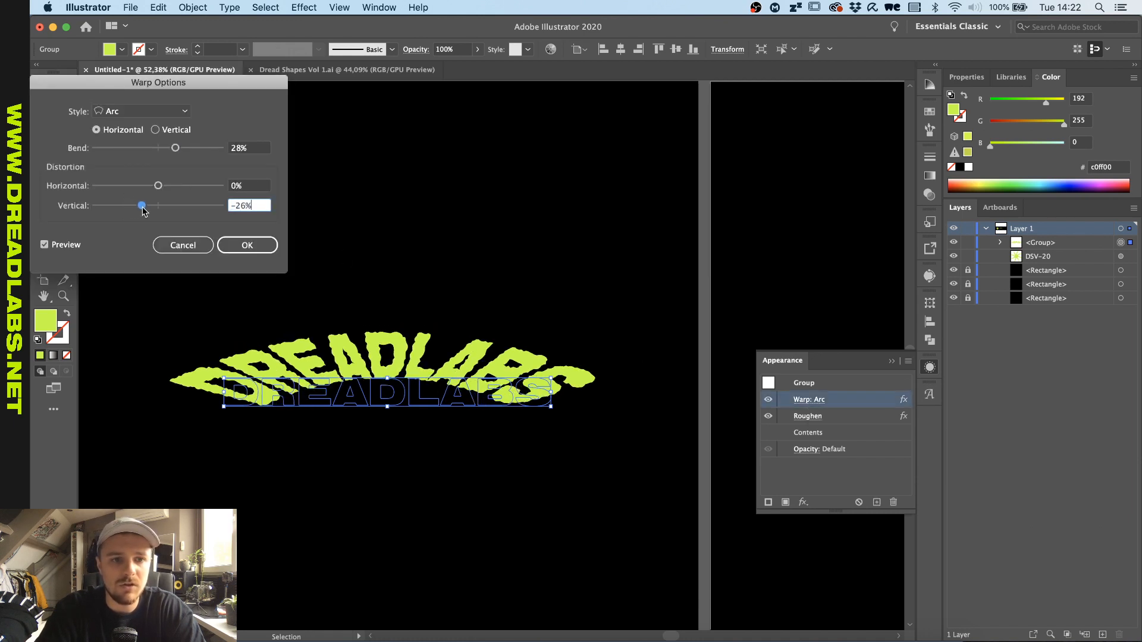
{"action": "left_click", "coordinate": [242, 246]}
{"action": "left_click", "coordinate": [311, 248]}
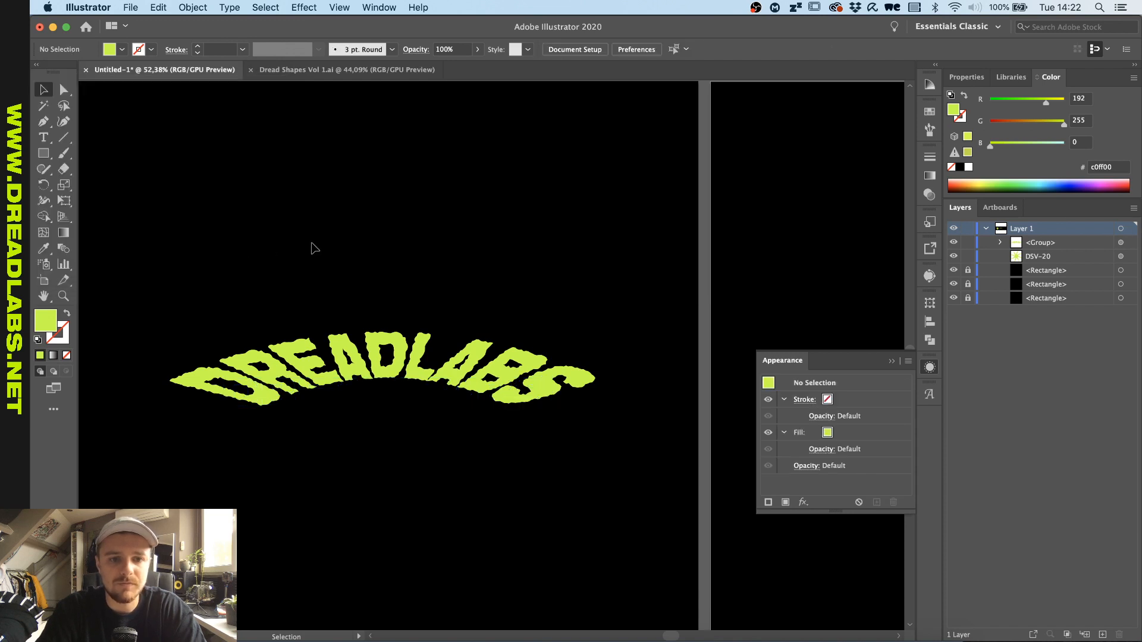
- Select the warped and roughened DREADLABS lettering and look through the object commands available for it
{"action": "scroll", "coordinate": [311, 247], "scroll_direction": "down", "scroll_amount": 3}
{"action": "left_click_drag", "start_coordinate": [349, 243], "coordinate": [429, 445]}
{"action": "scroll", "coordinate": [429, 445], "scroll_direction": "up", "scroll_amount": 3}
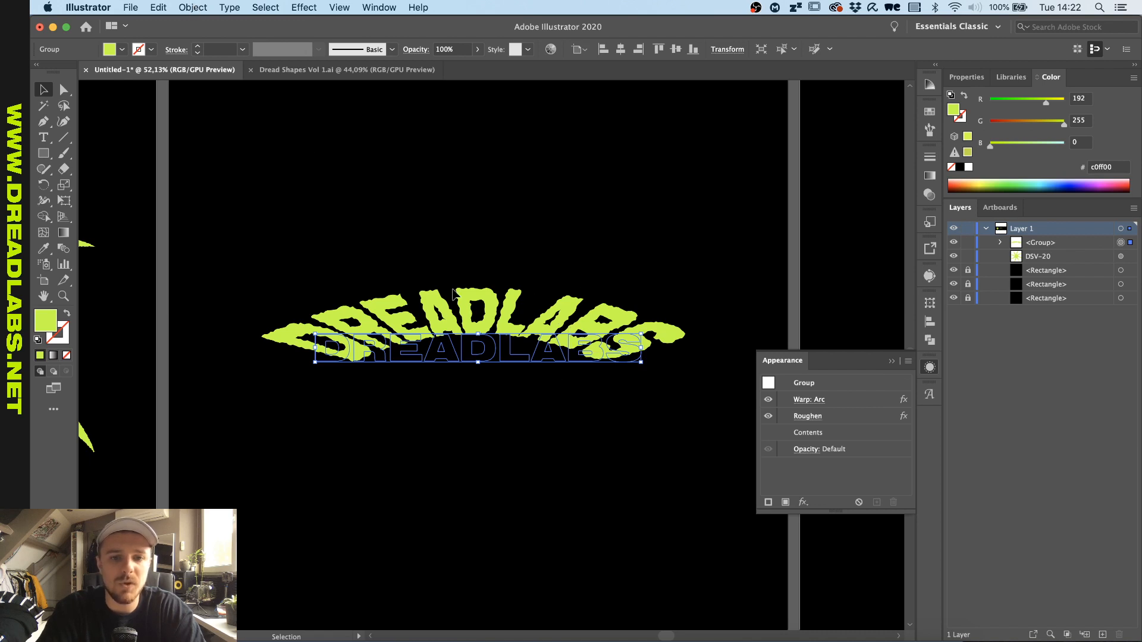
{"action": "left_click", "coordinate": [192, 8]}
{"action": "left_click", "coordinate": [207, 171]}
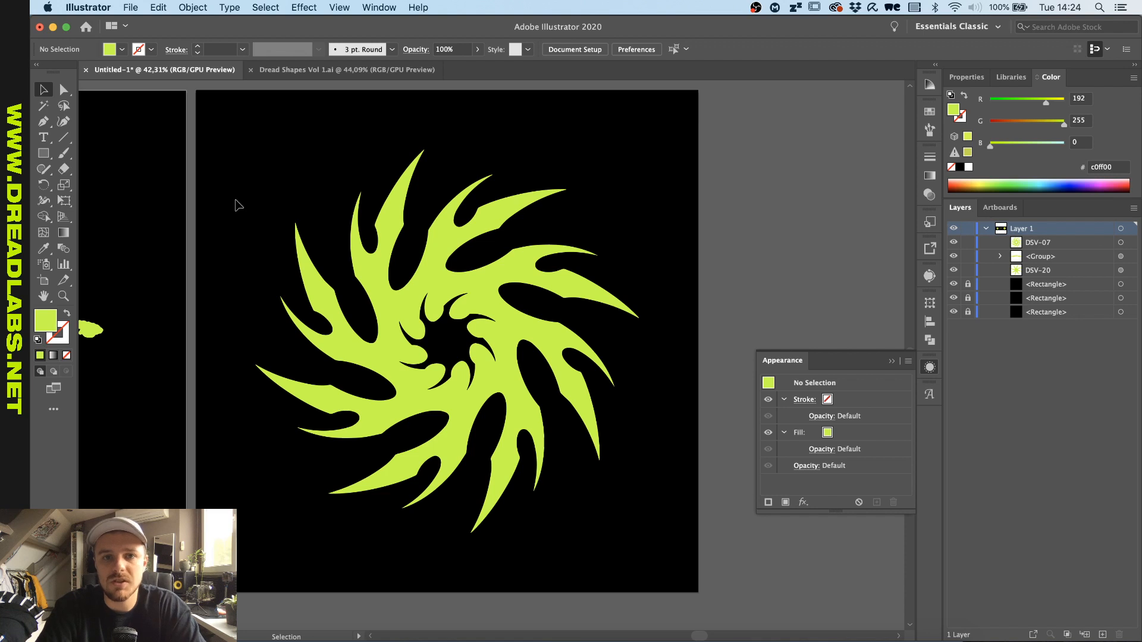
- Start a Zig Zag effect with an absolute size and smooth points on the green swirl shape
{"action": "left_click_drag", "start_coordinate": [270, 212], "coordinate": [443, 356]}
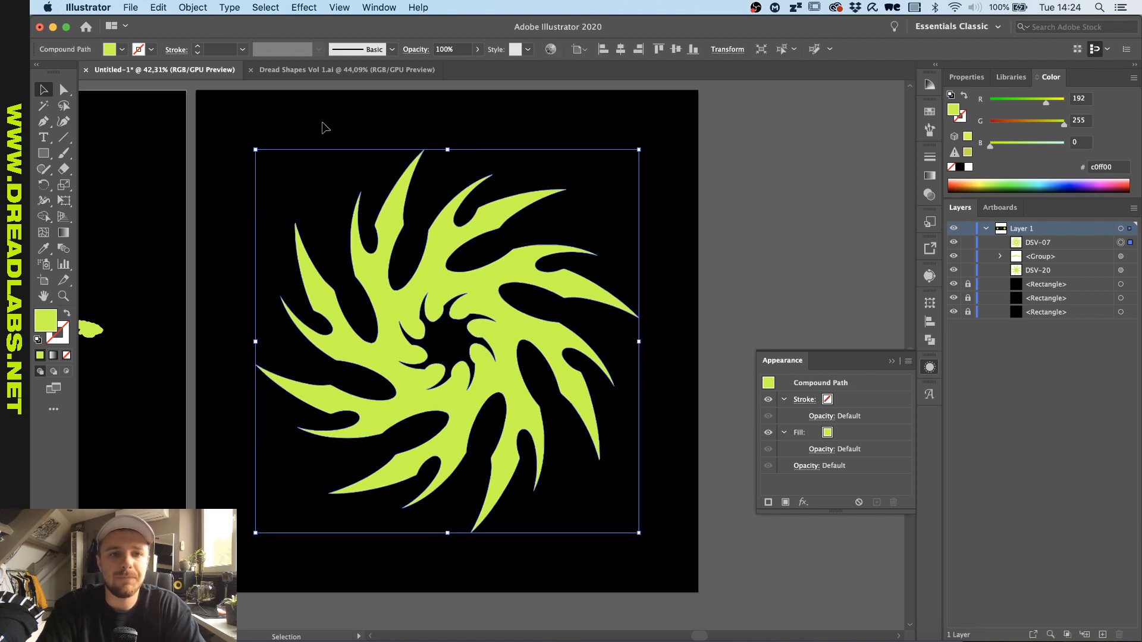
{"action": "left_click", "coordinate": [370, 70]}
{"action": "left_click", "coordinate": [165, 70]}
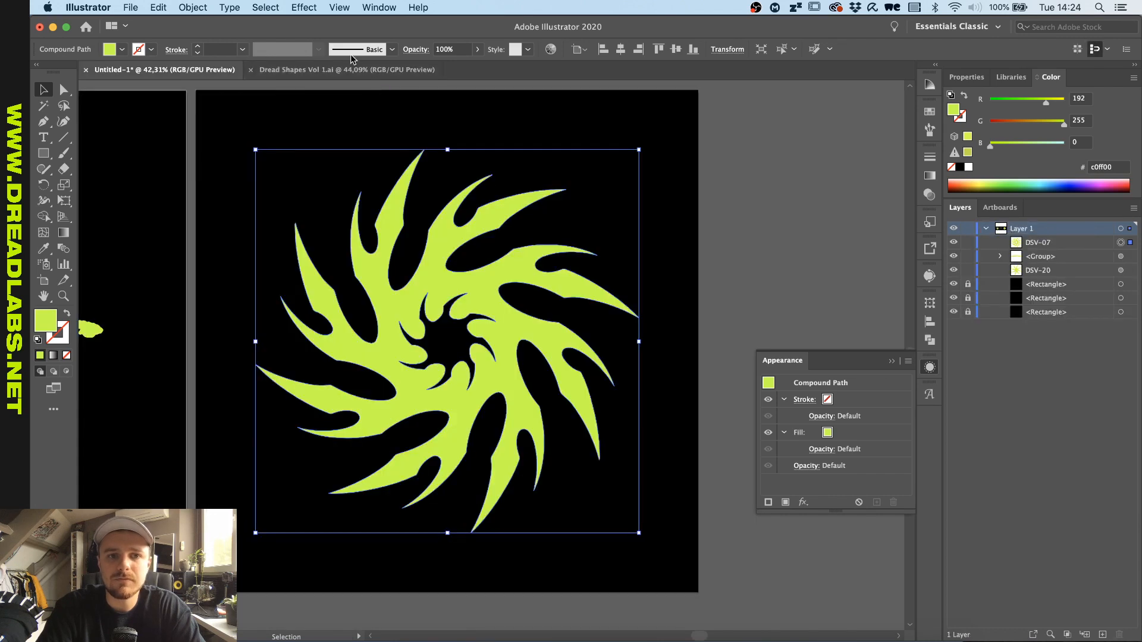
{"action": "left_click", "coordinate": [314, 7]}
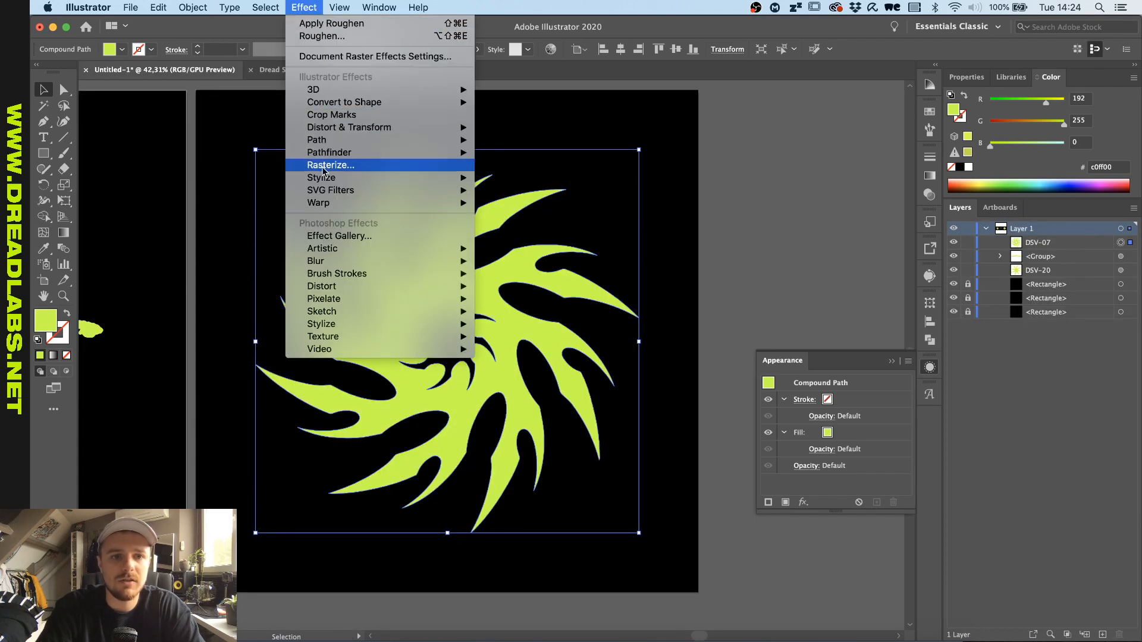
{"action": "mouse_move", "coordinate": [341, 129]}
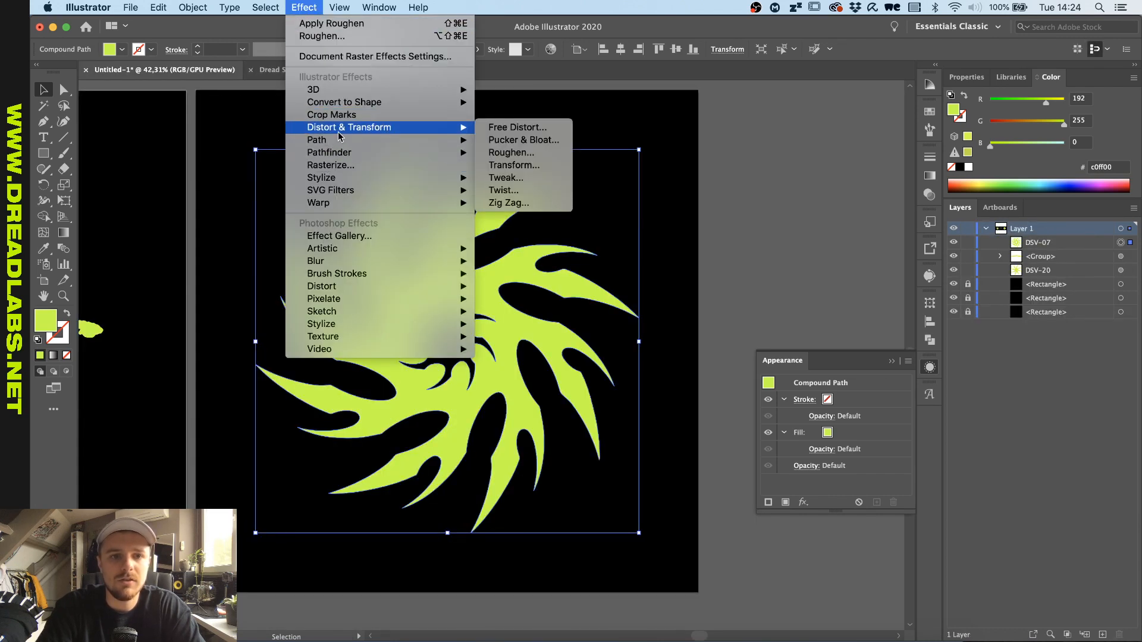
{"action": "left_click", "coordinate": [519, 201]}
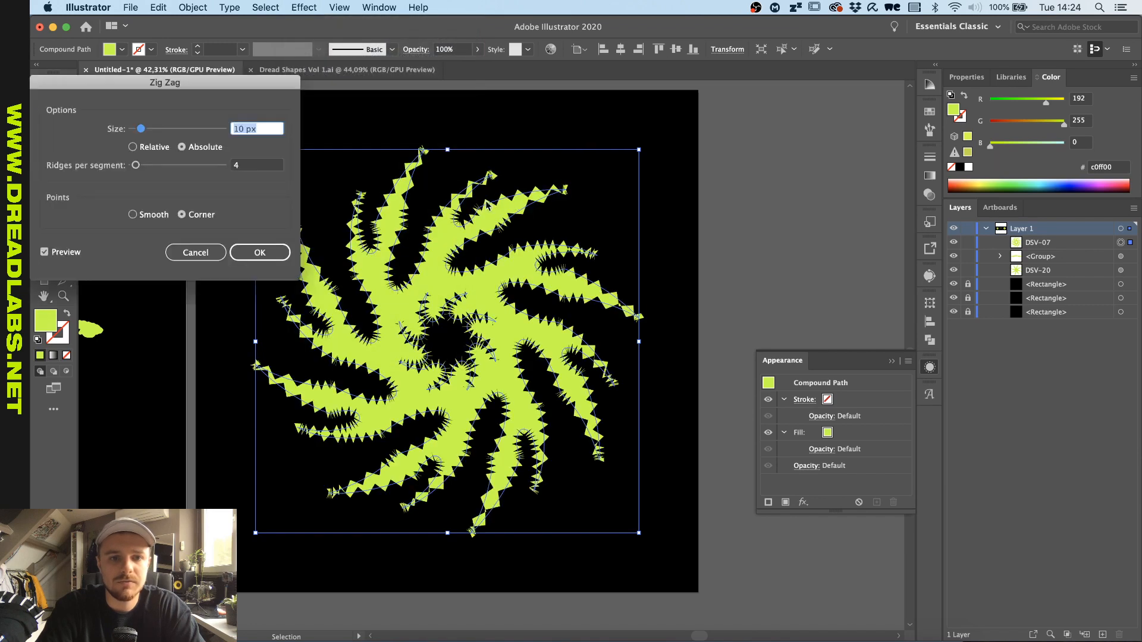
{"action": "left_click", "coordinate": [132, 214]}
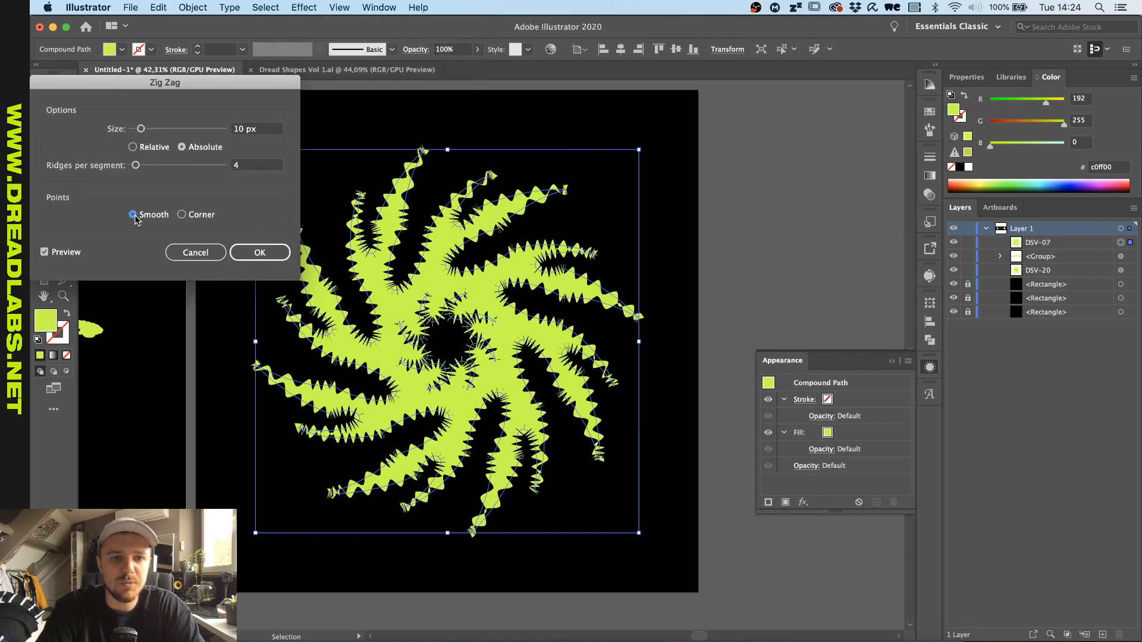
- Set the Zig Zag to 10 ridges per segment with a 1 px size, and apply it to the swirl
{"action": "left_click", "coordinate": [254, 166]}
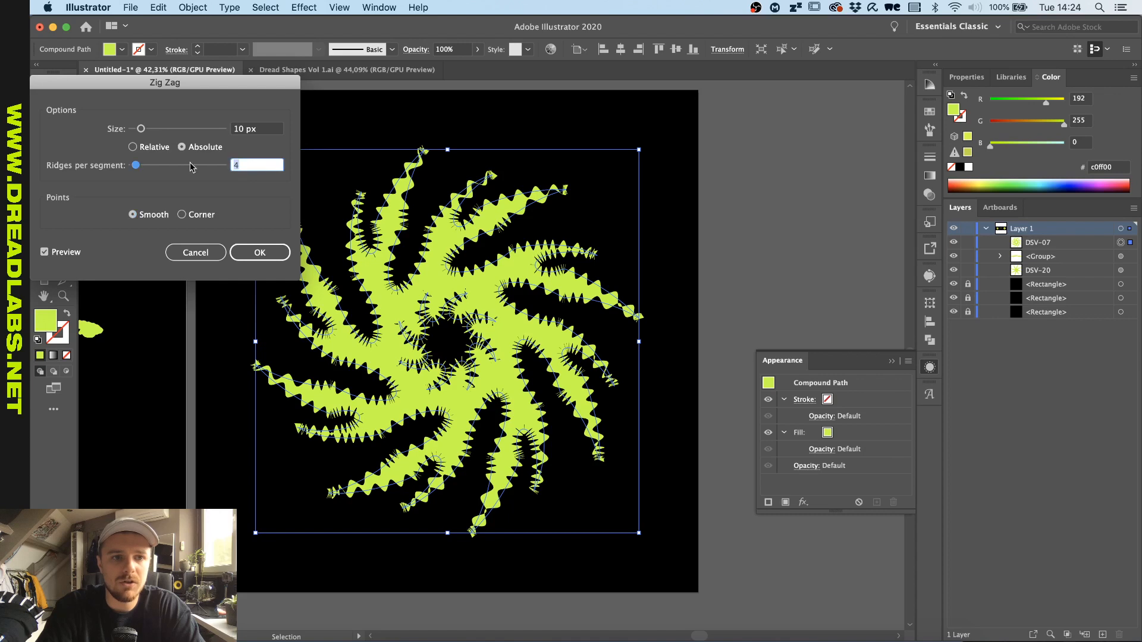
{"action": "key", "text": "shift+Up"}
{"action": "key", "text": "shift+Up"}
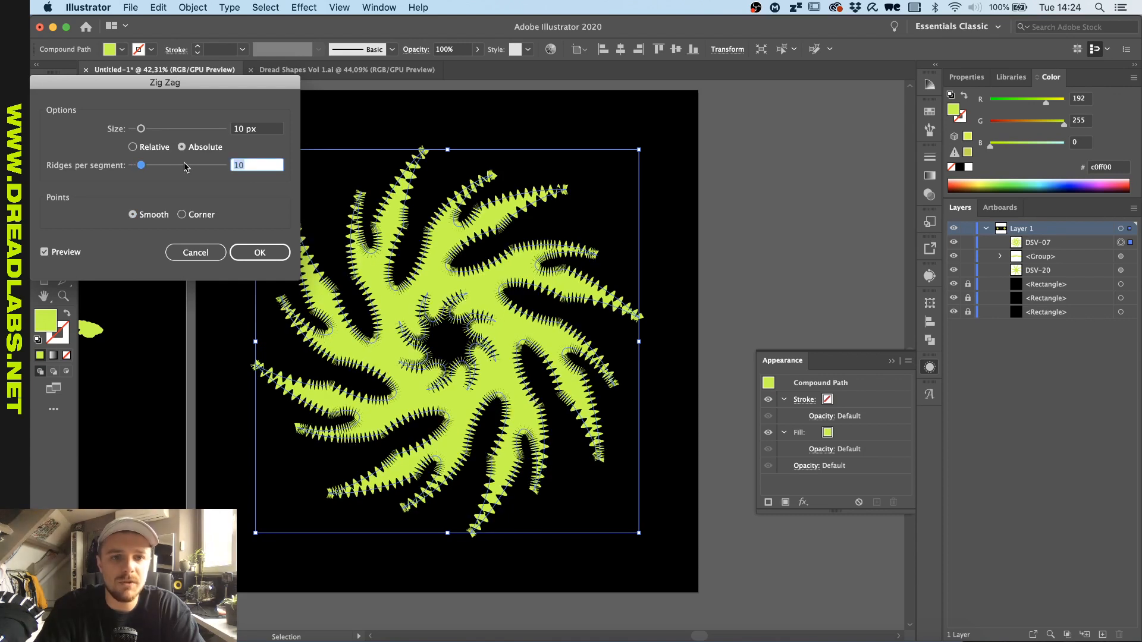
{"action": "key", "text": "shift+Down"}
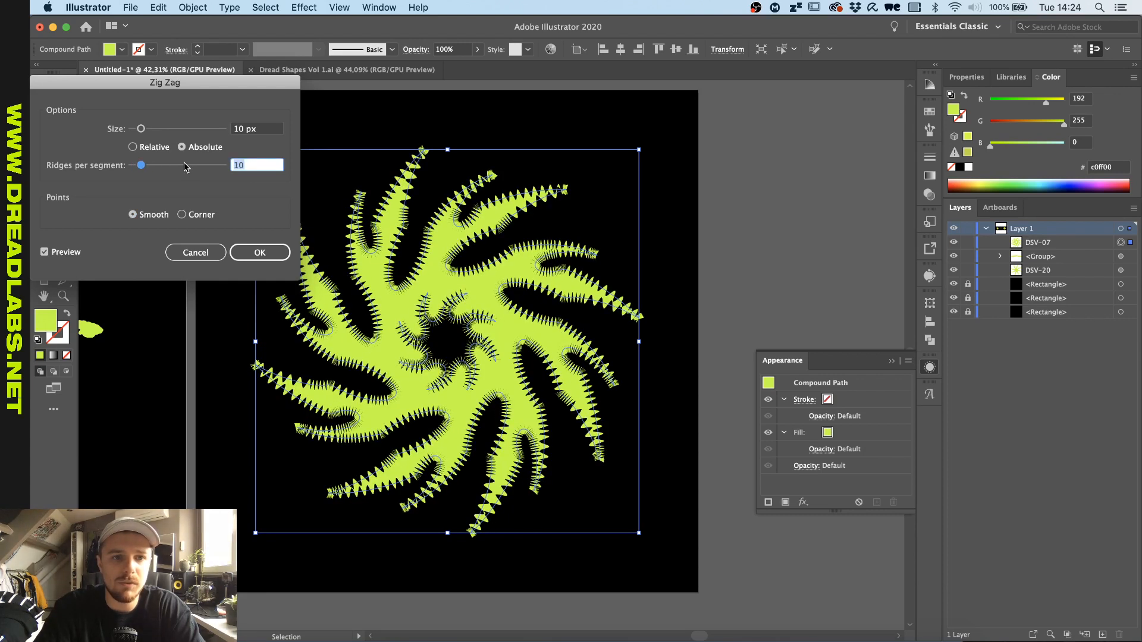
{"action": "left_click", "coordinate": [276, 129]}
{"action": "key", "text": "shift+Down"}
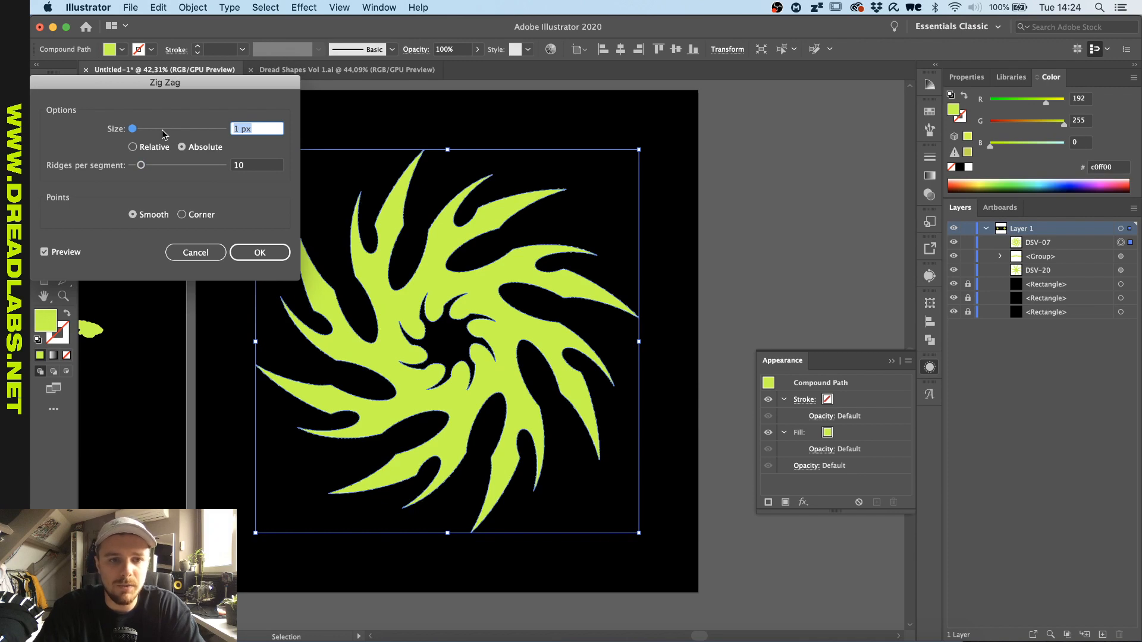
{"action": "left_click", "coordinate": [248, 256]}
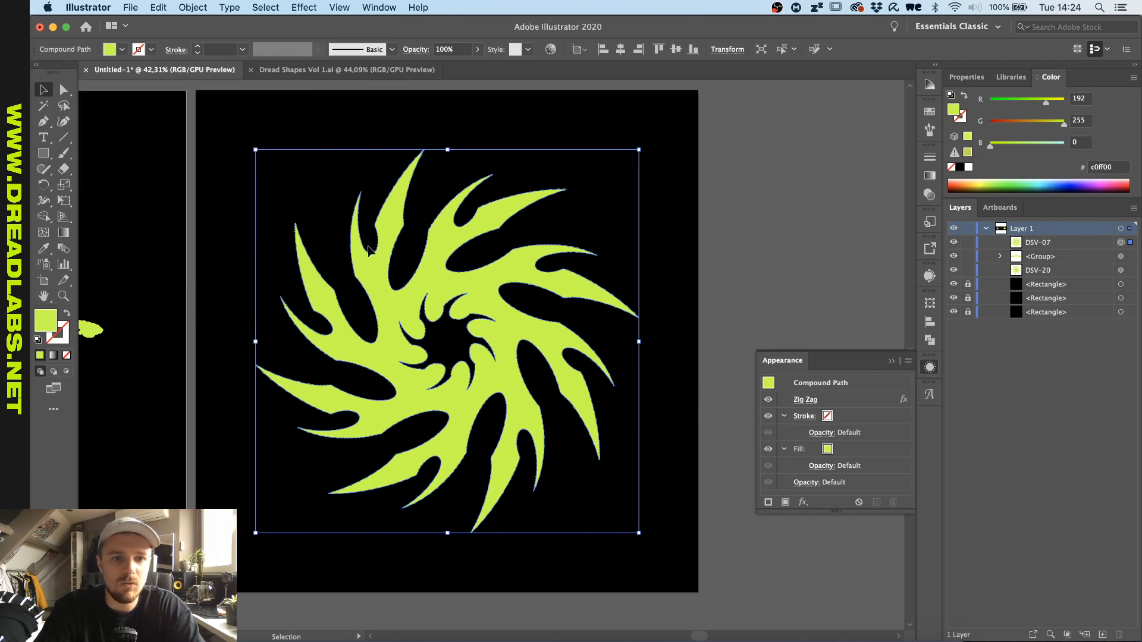
{"action": "left_click", "coordinate": [342, 138]}
- Start an additional Roughen effect on the zigzagged swirl with an absolute size of 3 px
{"action": "scroll", "coordinate": [360, 179], "scroll_direction": "up", "scroll_amount": 5}
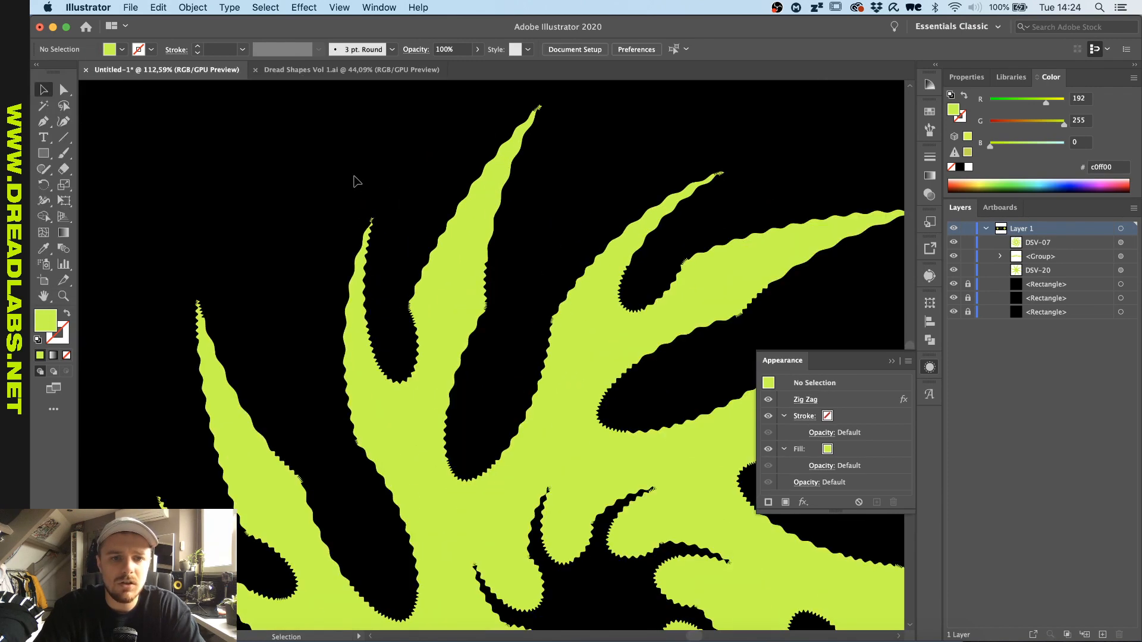
{"action": "scroll", "coordinate": [360, 179], "scroll_direction": "down", "scroll_amount": 5}
{"action": "scroll", "coordinate": [423, 446], "scroll_direction": "up", "scroll_amount": 5}
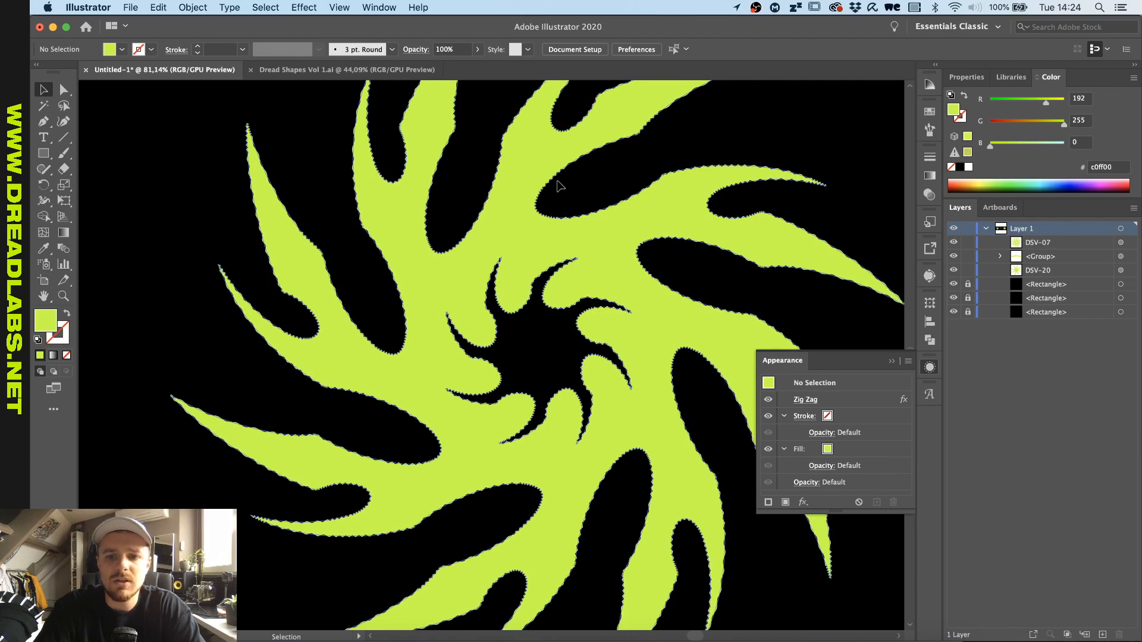
{"action": "left_click", "coordinate": [379, 150]}
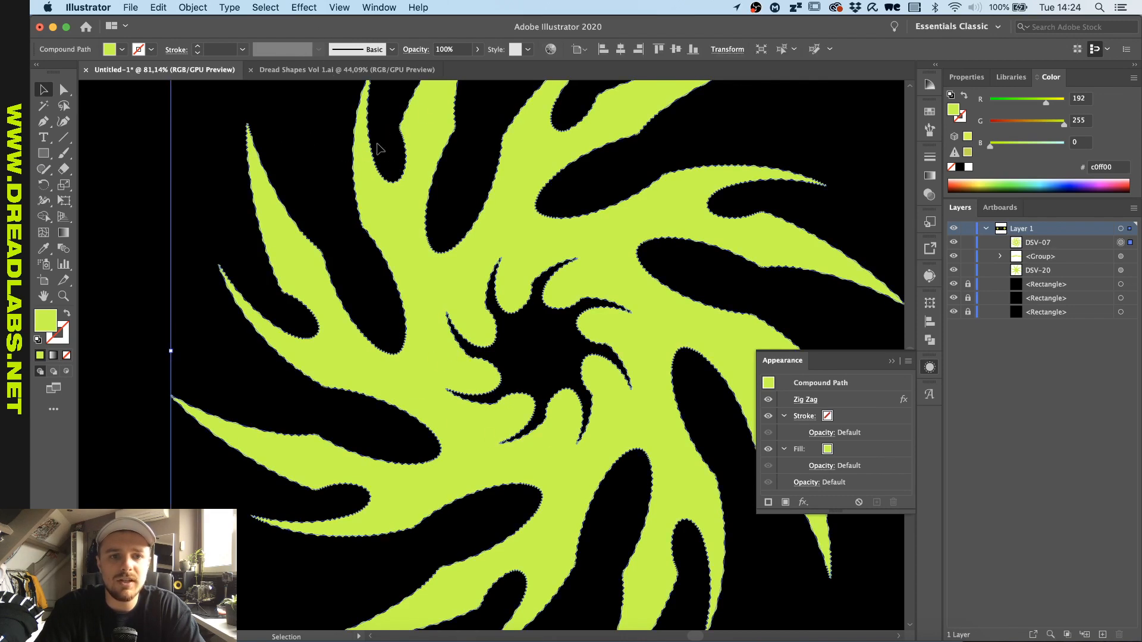
{"action": "left_click", "coordinate": [304, 7]}
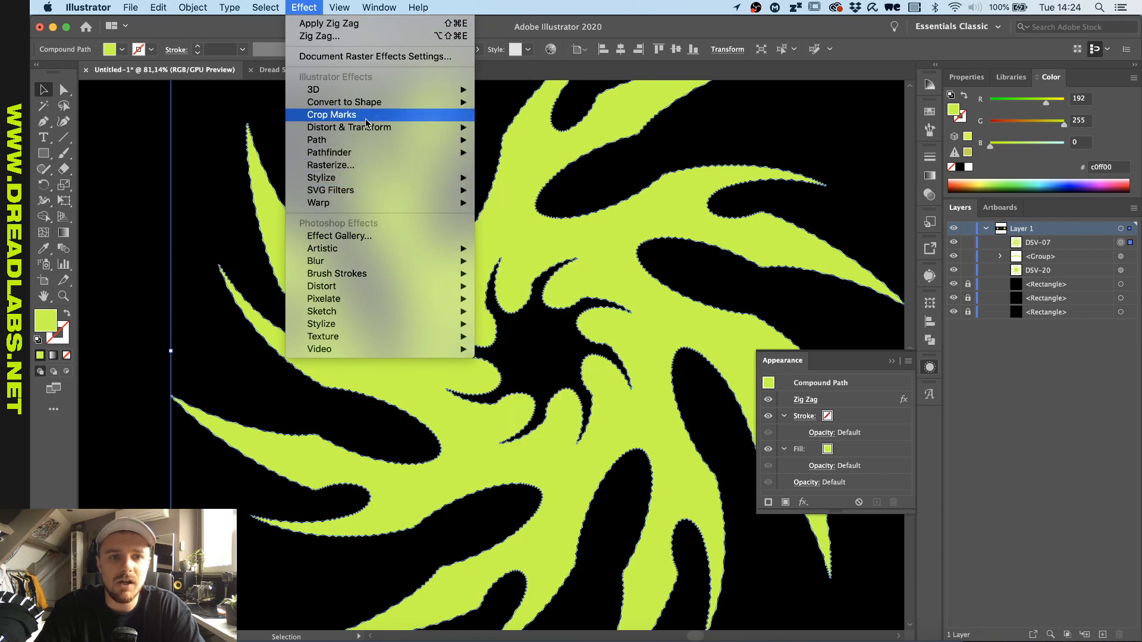
{"action": "mouse_move", "coordinate": [364, 127]}
{"action": "left_click", "coordinate": [529, 153]}
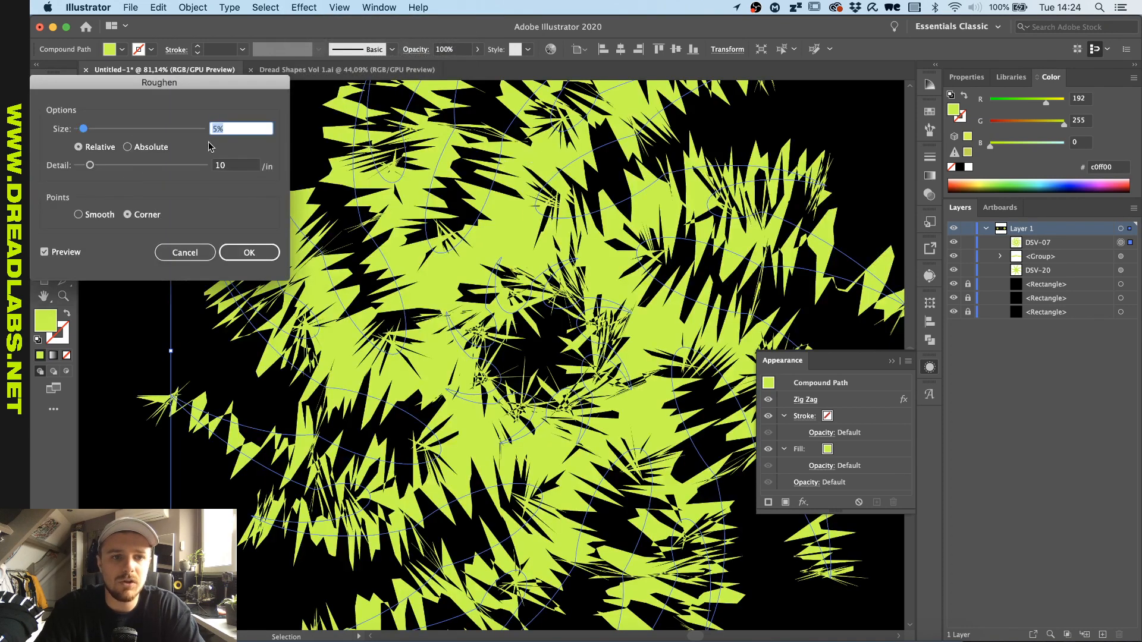
{"action": "left_click", "coordinate": [137, 147]}
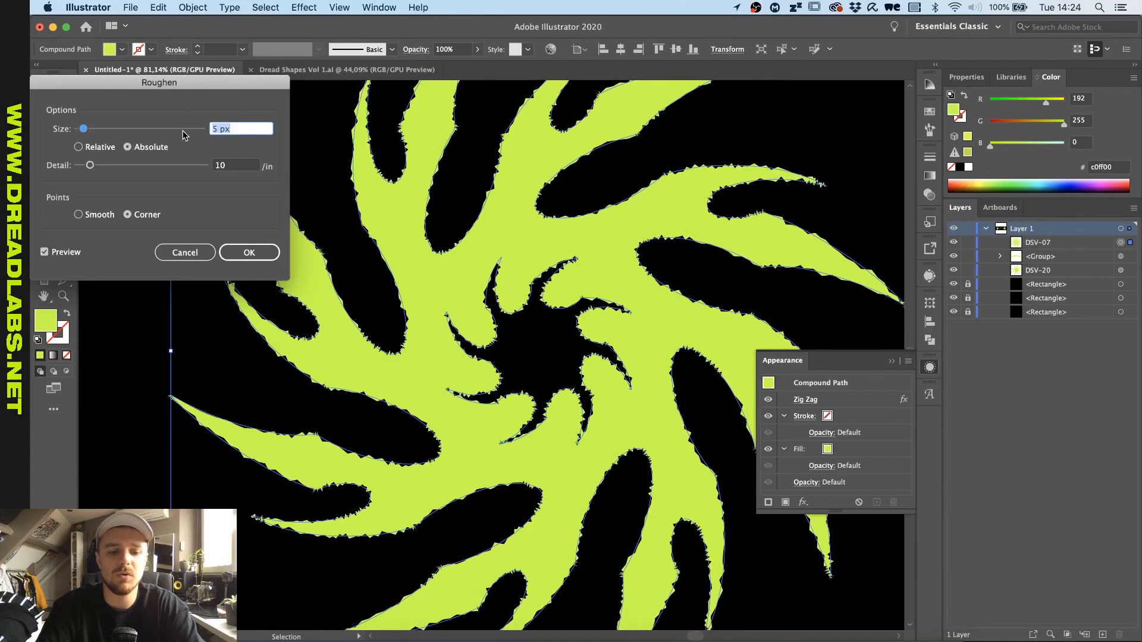
{"action": "type", "text": "2"}
{"action": "key", "text": "Up"}
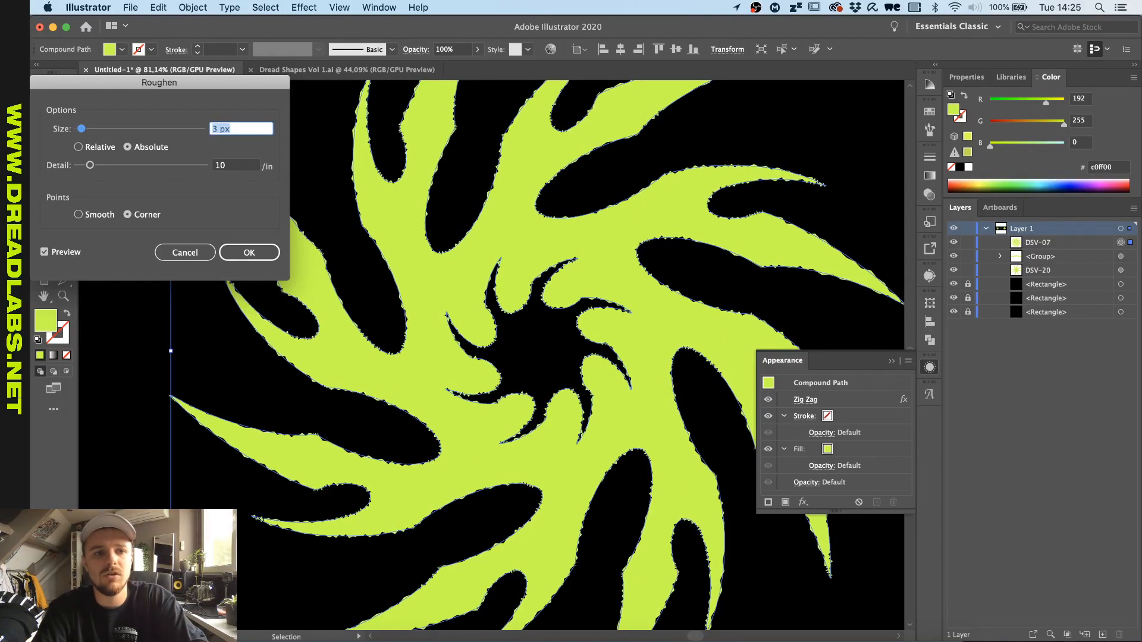
- Set the Roughen detail to 30 per inch, apply the effect to the swirl, and deselect the shape
{"action": "double_click", "coordinate": [253, 166]}
{"action": "type", "text": "50"}
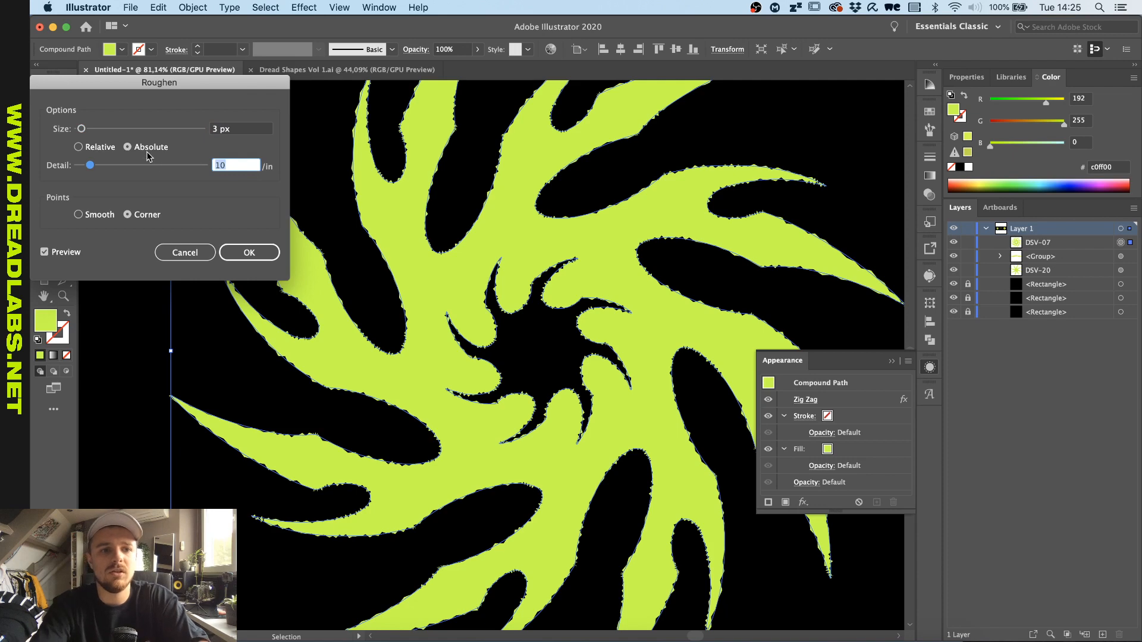
{"action": "key", "text": "BackSpace"}
{"action": "key", "text": "BackSpace"}
{"action": "type", "text": "30"}
{"action": "left_click", "coordinate": [254, 130]}
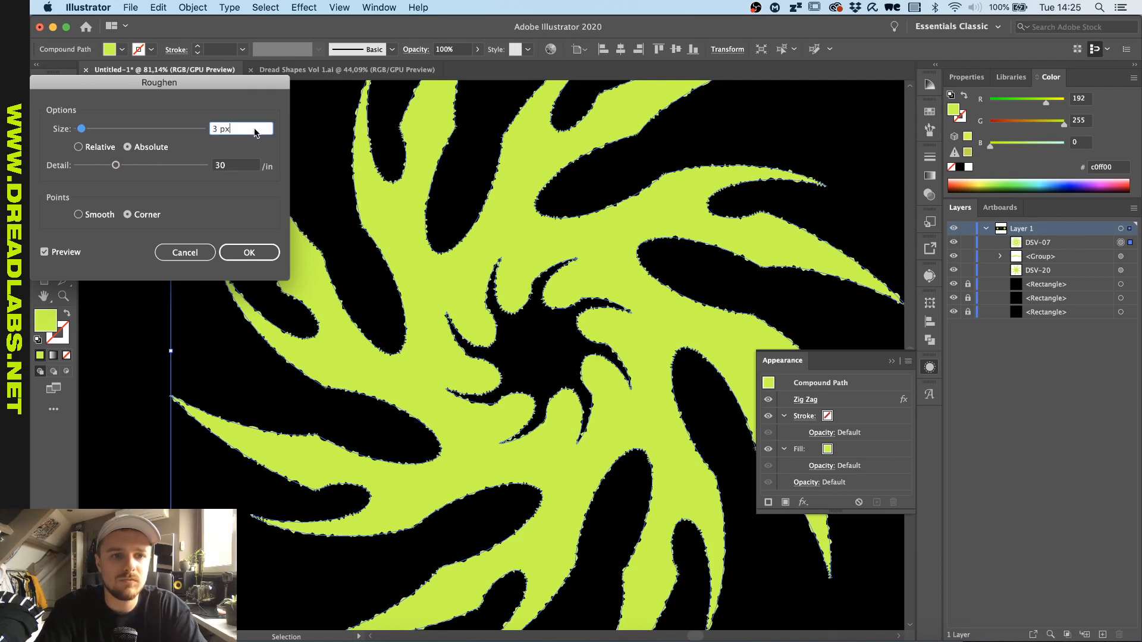
{"action": "left_click", "coordinate": [245, 252]}
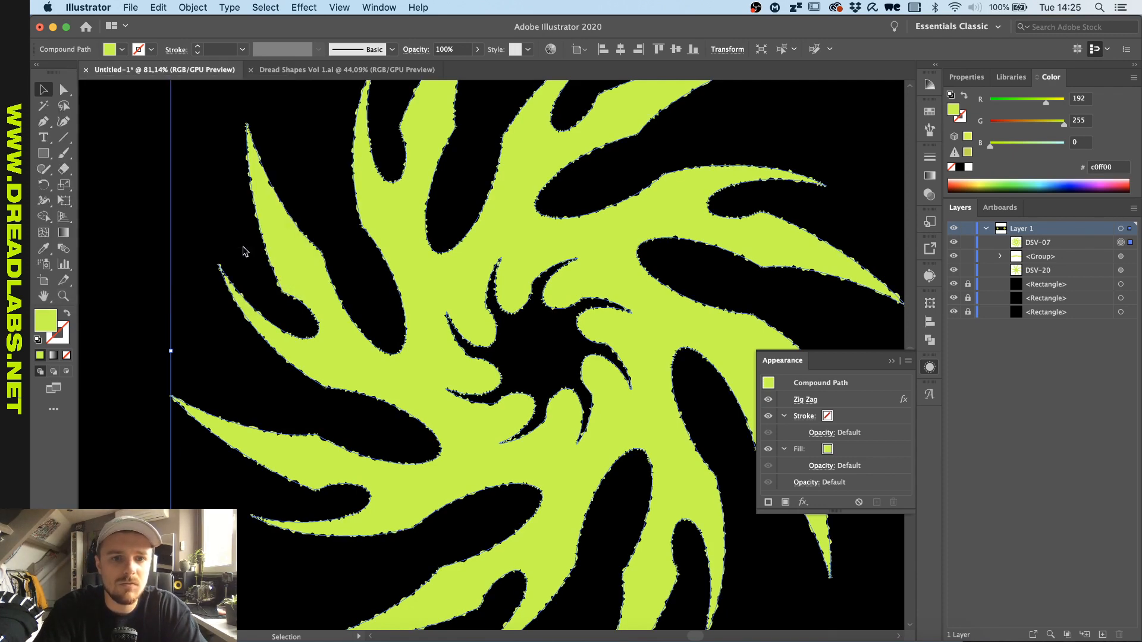
{"action": "left_click", "coordinate": [312, 174]}
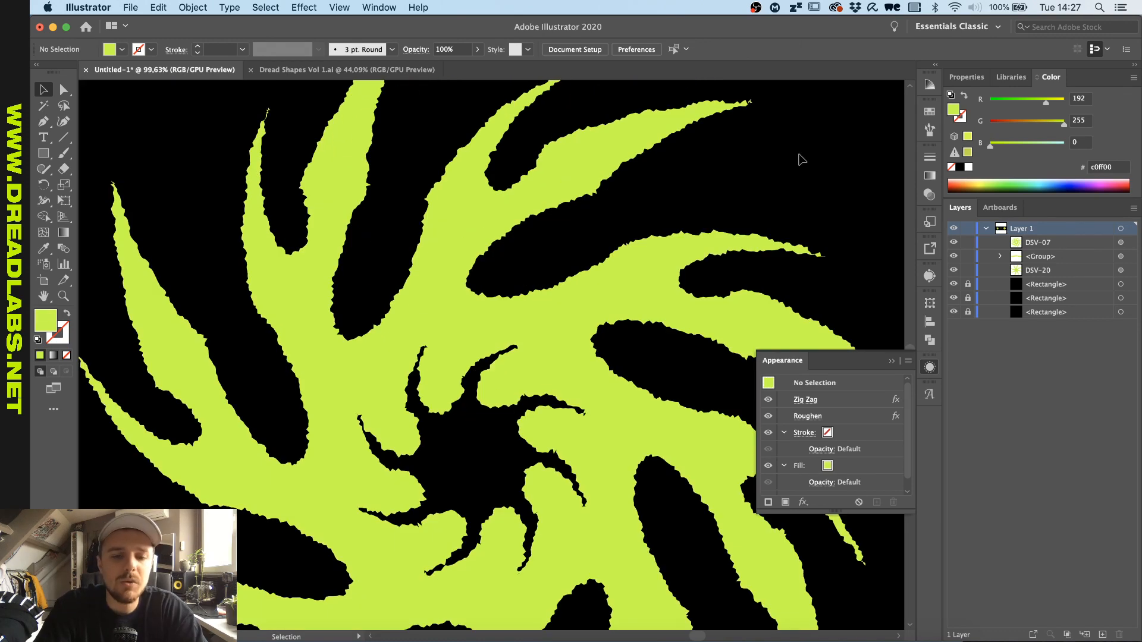
- Examine the swirl's edges and inner points up close with the combined Zig Zag and Roughen effects
{"action": "scroll", "coordinate": [800, 159], "scroll_direction": "down", "scroll_amount": 5}
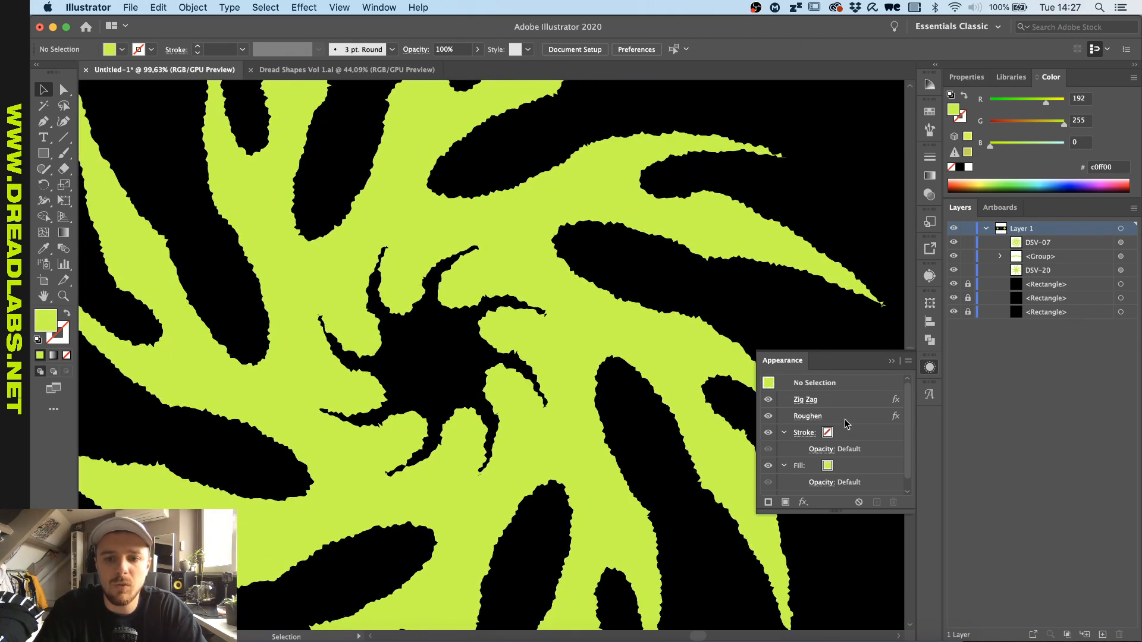
{"action": "scroll", "coordinate": [552, 339], "scroll_direction": "up", "scroll_amount": 2}
{"action": "scroll", "coordinate": [334, 367], "scroll_direction": "down", "scroll_amount": 1}
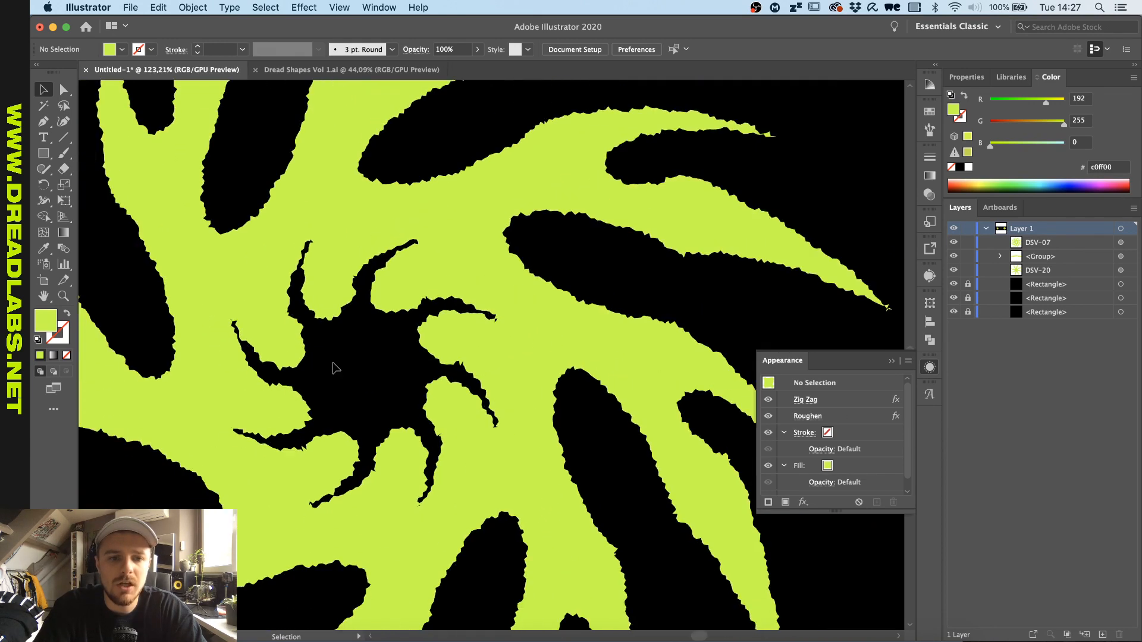
{"action": "scroll", "coordinate": [334, 368], "scroll_direction": "left", "scroll_amount": 3}
{"action": "scroll", "coordinate": [334, 368], "scroll_direction": "up", "scroll_amount": 2}
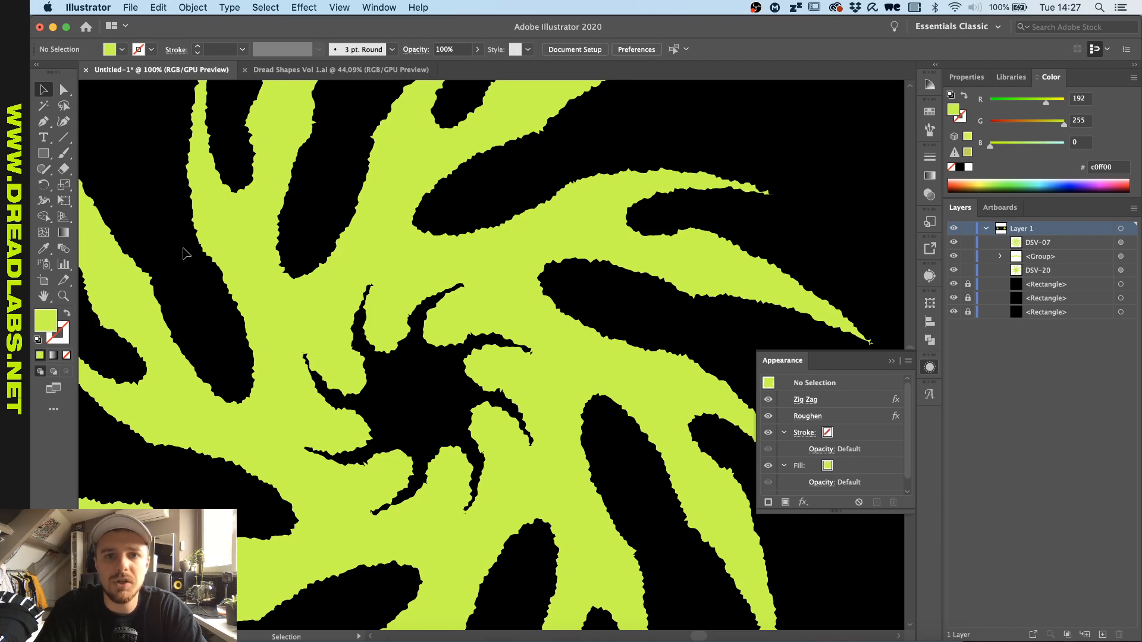
{"action": "scroll", "coordinate": [184, 254], "scroll_direction": "down", "scroll_amount": 2}
{"action": "scroll", "coordinate": [184, 254], "scroll_direction": "up", "scroll_amount": 1}
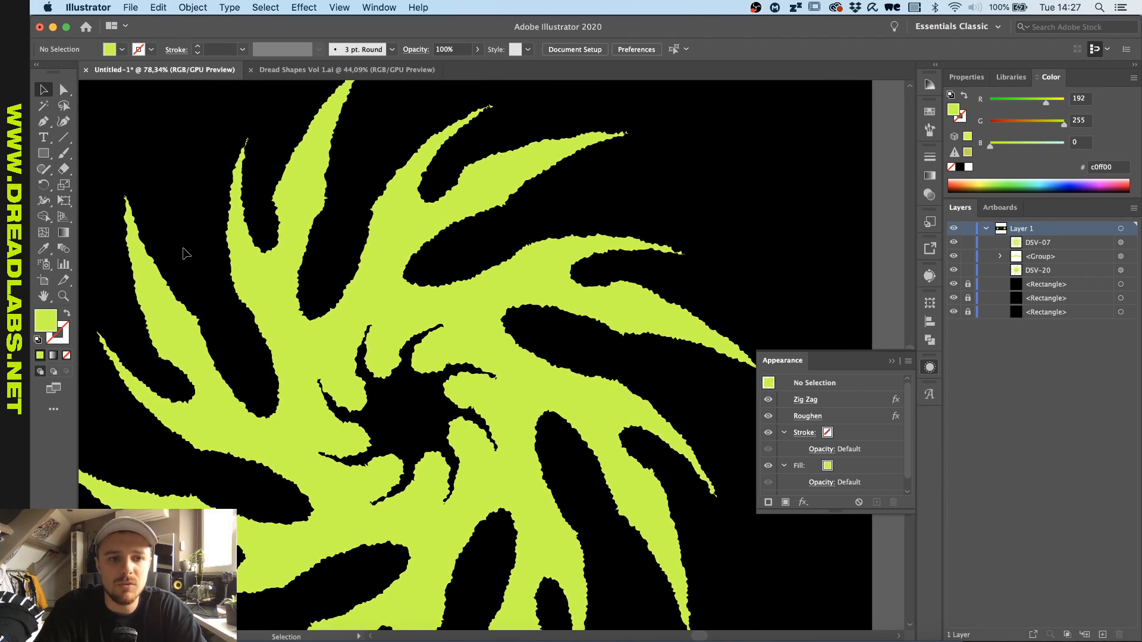
{"action": "scroll", "coordinate": [185, 253], "scroll_direction": "left", "scroll_amount": 3}
{"action": "scroll", "coordinate": [185, 254], "scroll_direction": "down", "scroll_amount": 2}
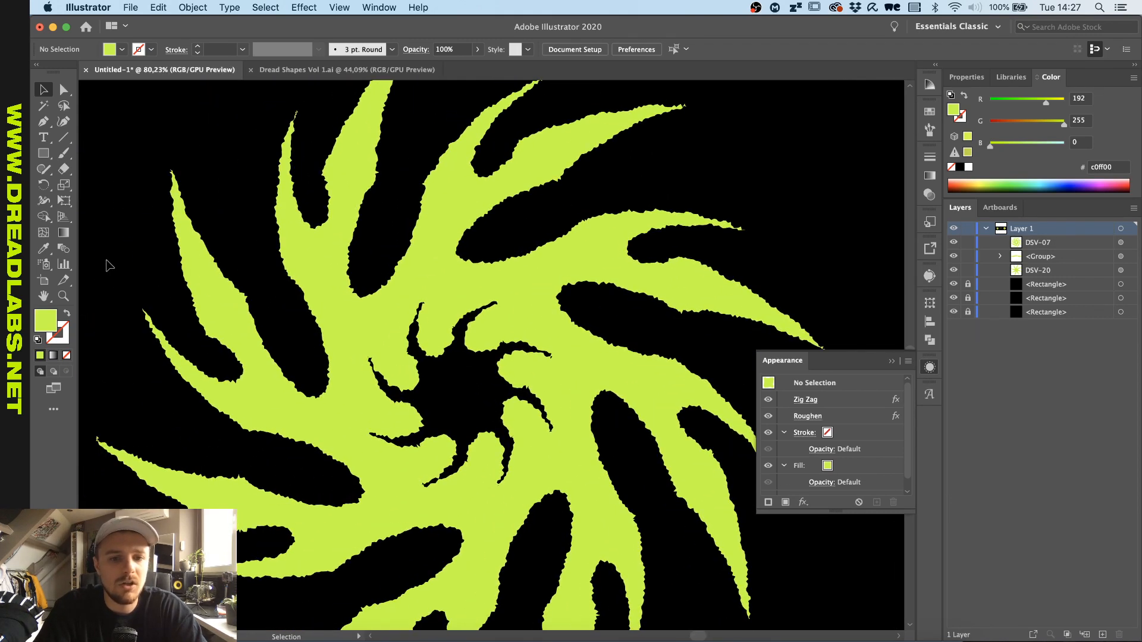
{"action": "scroll", "coordinate": [109, 265], "scroll_direction": "down", "scroll_amount": 2}
{"action": "scroll", "coordinate": [109, 265], "scroll_direction": "up", "scroll_amount": 1}
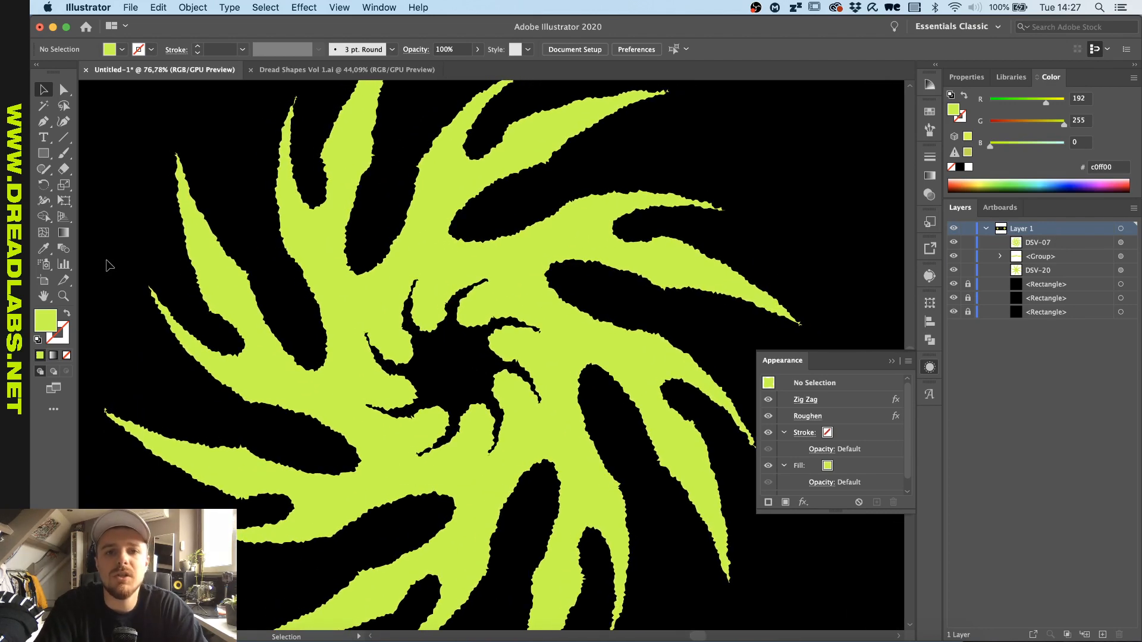
{"action": "scroll", "coordinate": [109, 266], "scroll_direction": "down", "scroll_amount": 1}
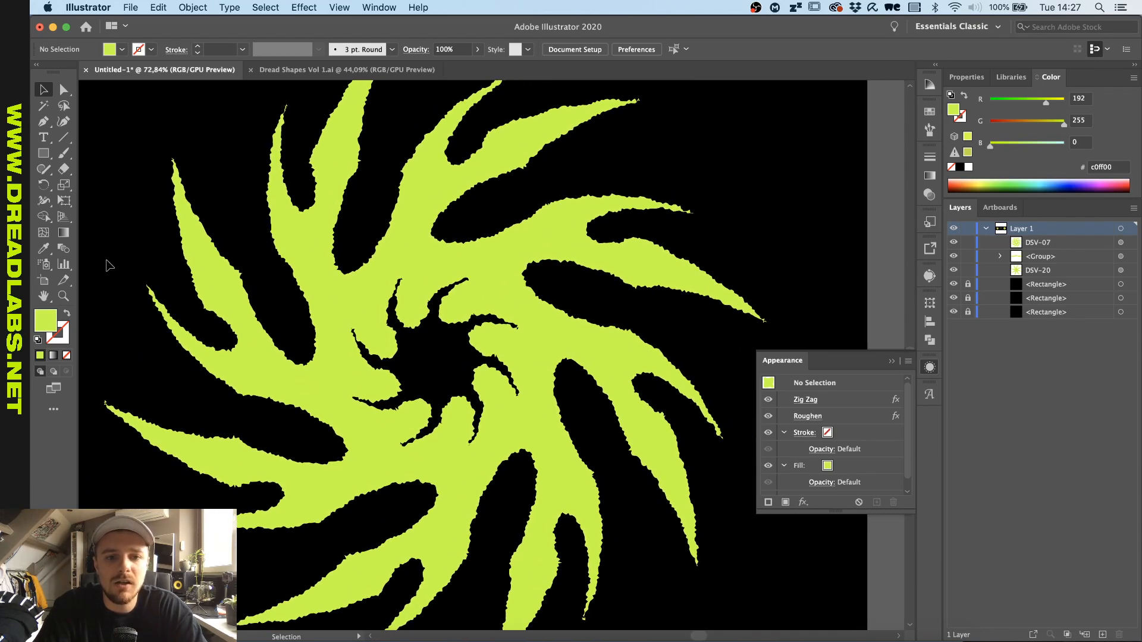